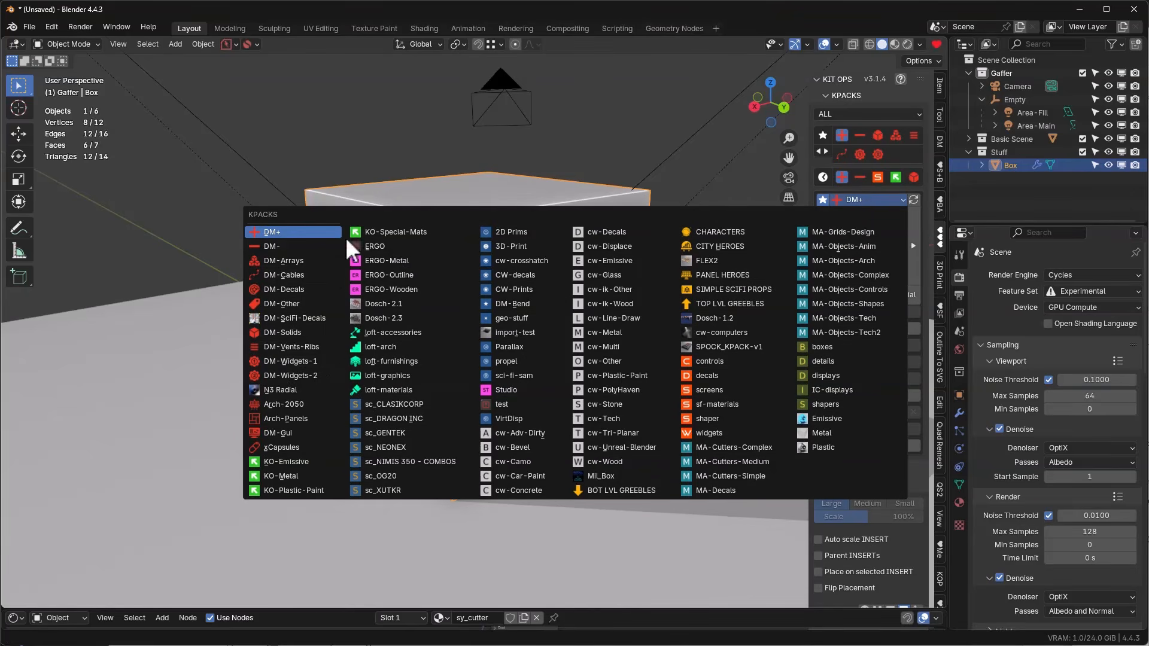
Browse the material INSERTs in the KO-Special-Mats, KO-Metal and KO-Plastic-Paint KPACKs, finishing on the Plastic KPACK
click(364, 235)
click(848, 249)
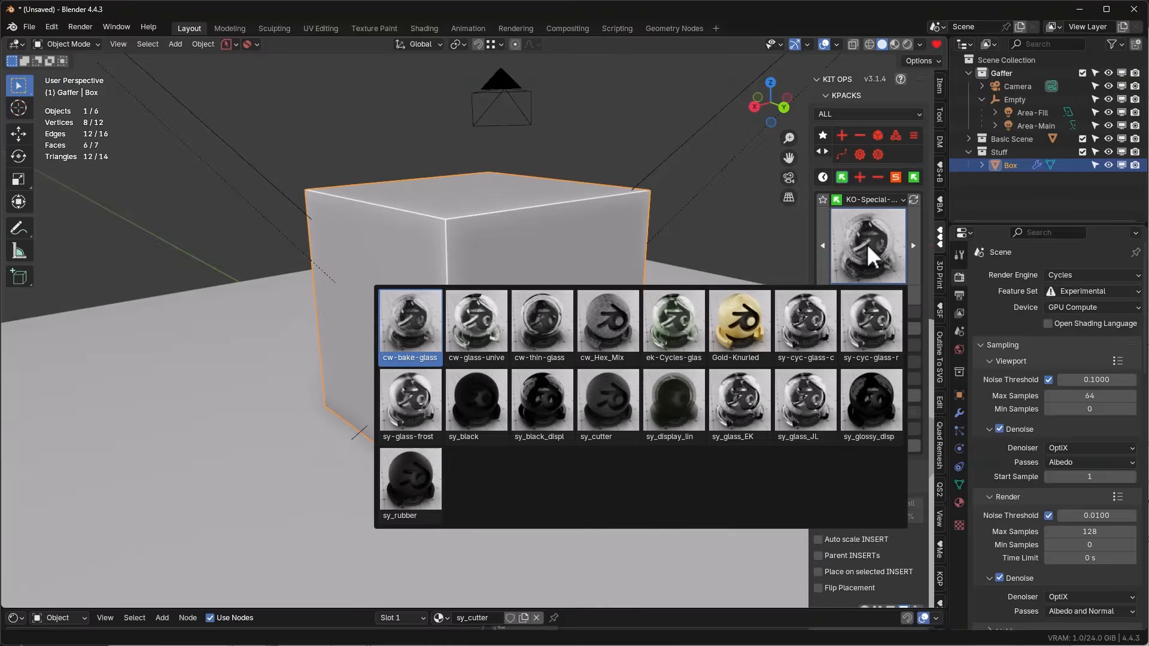
click(785, 437)
click(862, 200)
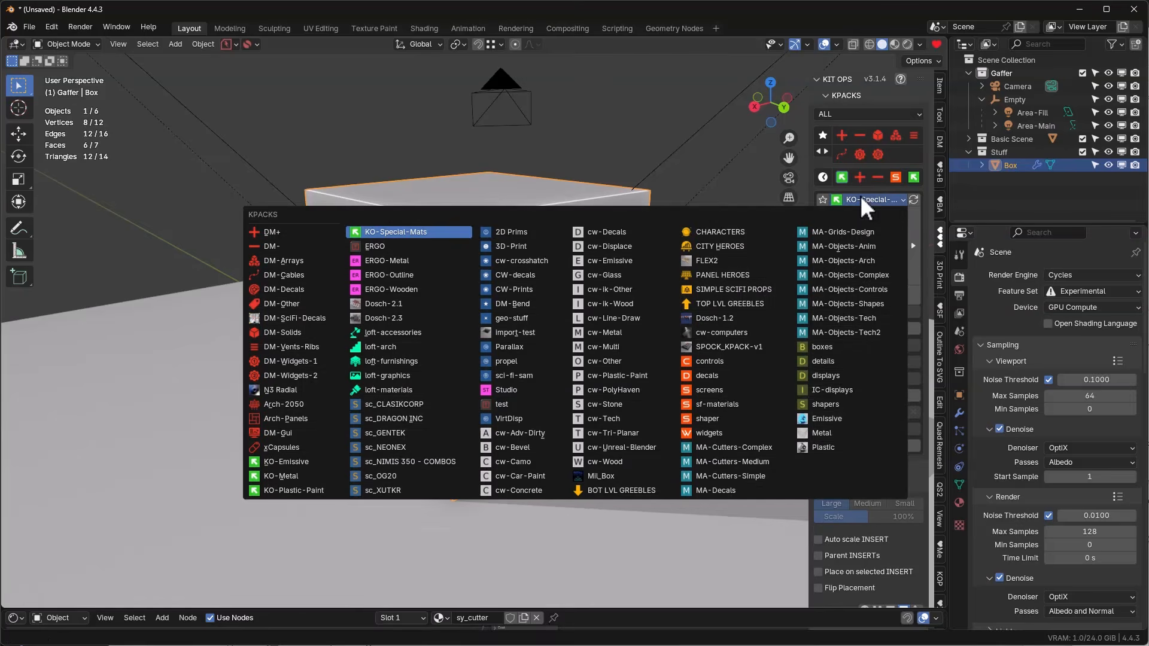
click(279, 476)
click(869, 247)
click(867, 201)
click(279, 490)
click(848, 259)
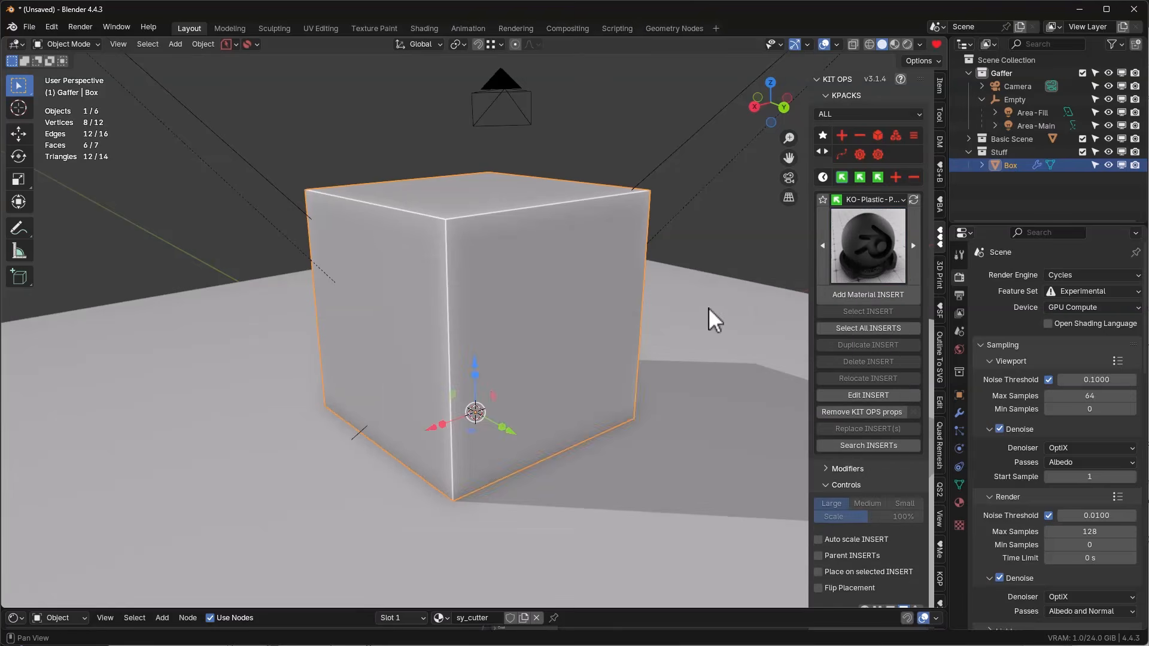
click(884, 245)
click(873, 199)
click(818, 448)
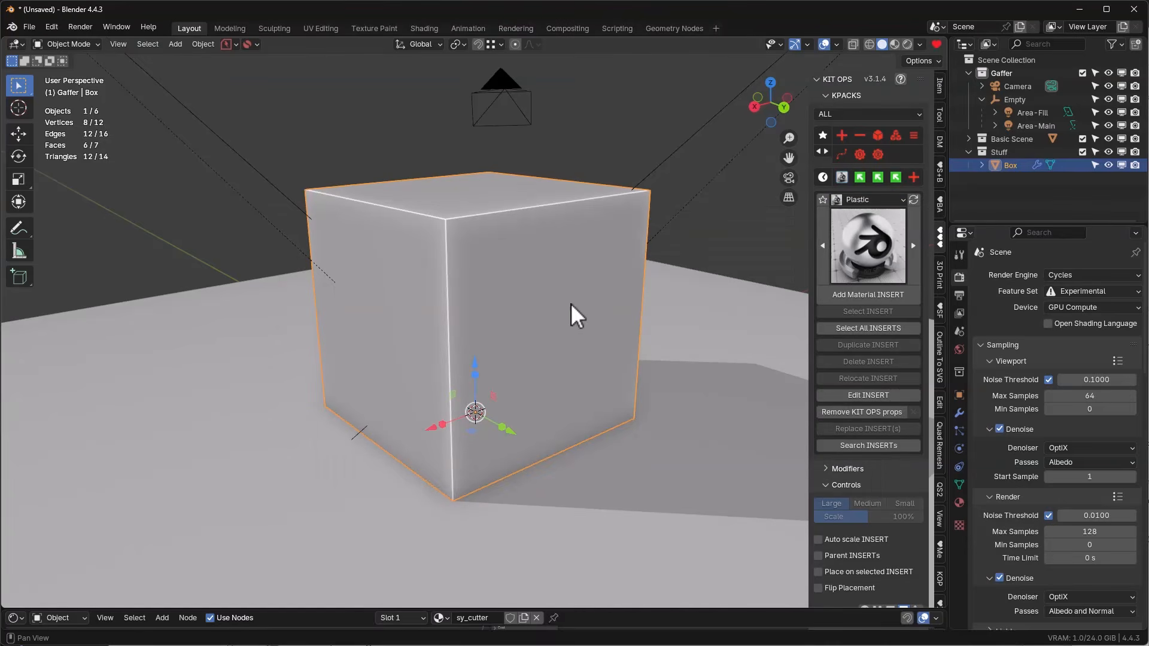
Set the viewport to Material Preview shading and bring up the KIT OPS INSERT creation options for the box
key(z)
click(576, 467)
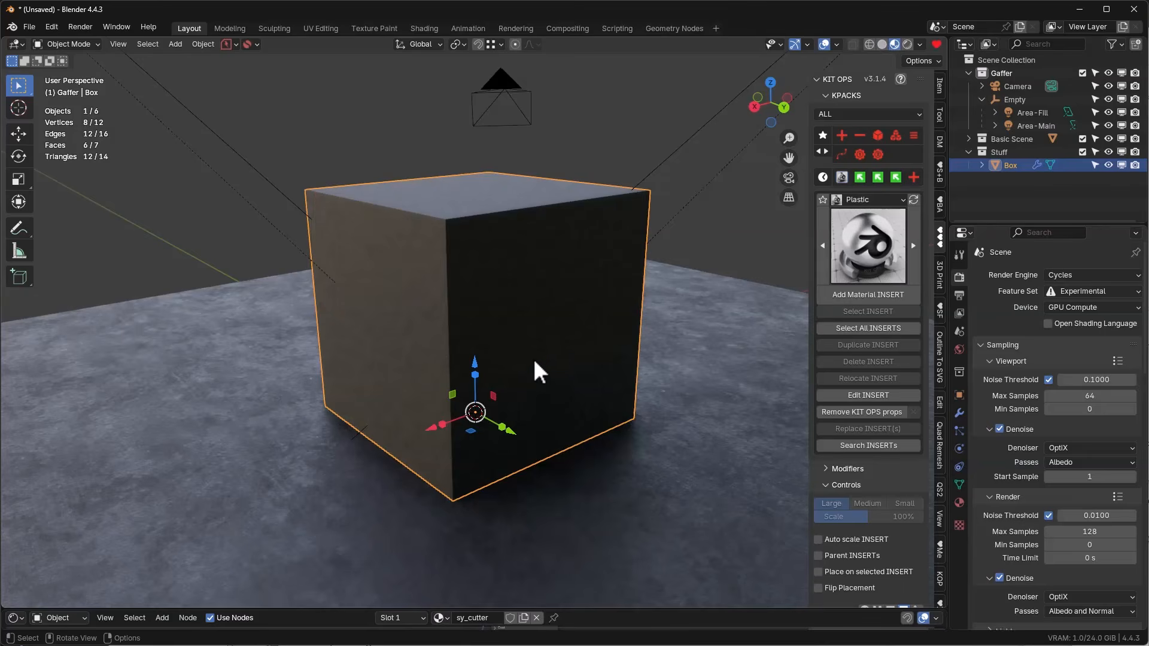
right_click(544, 238)
mouse_move(550, 304)
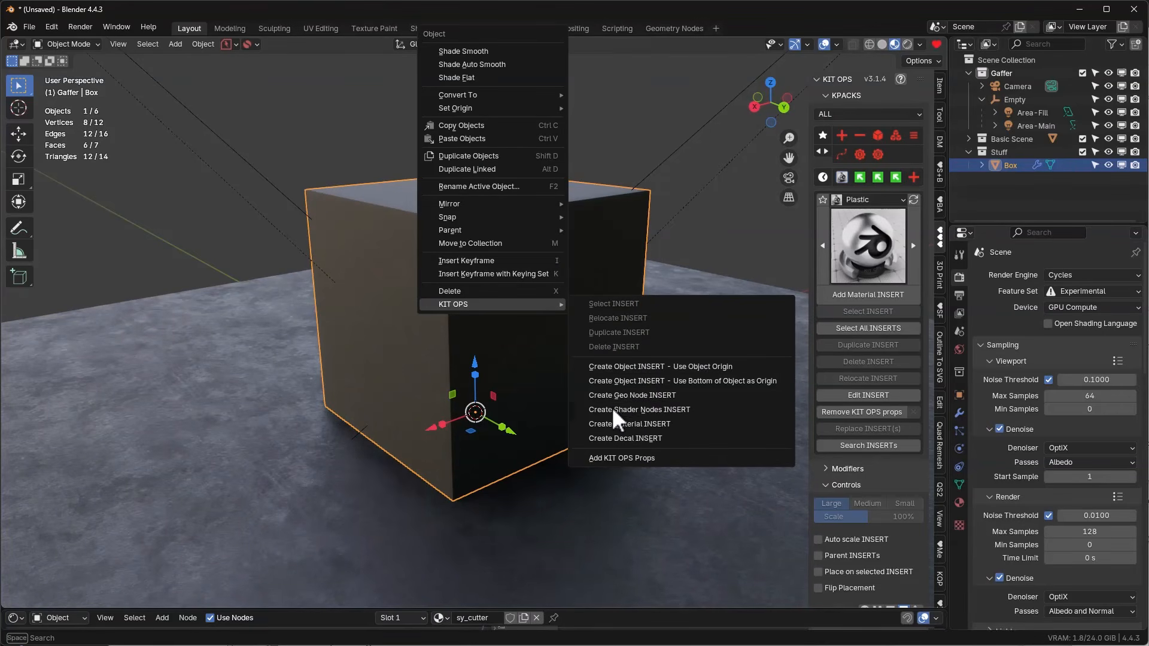
click(645, 439)
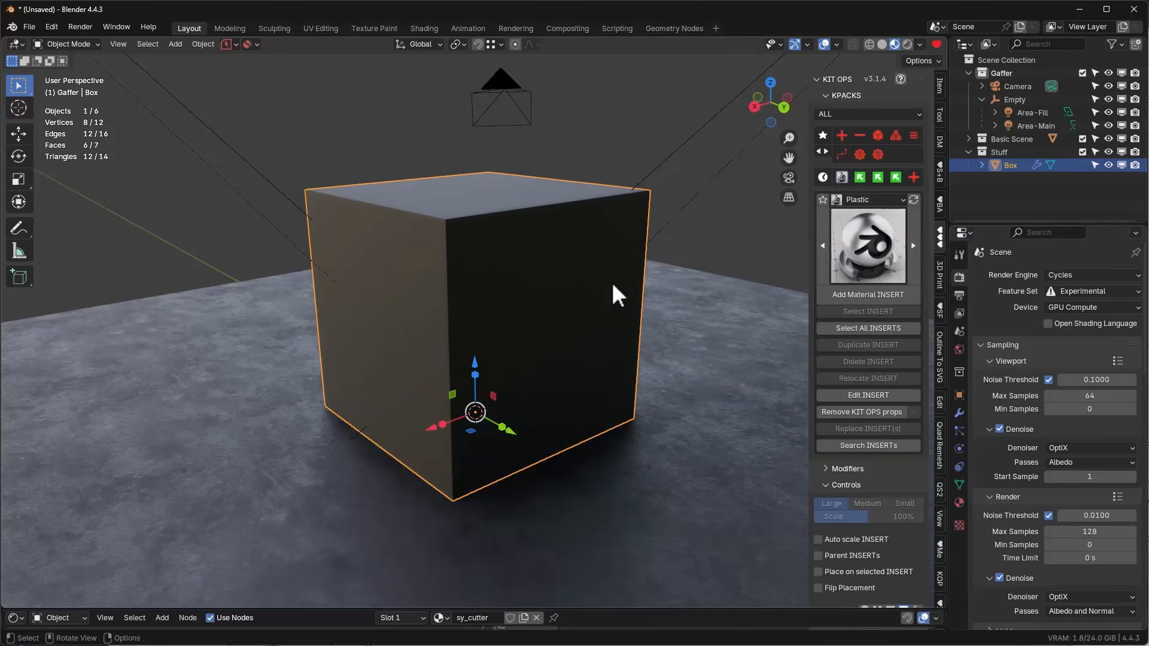
Assign the cw_Hero_V2 material from the cw-Adv-Dirty KPACK to the box
click(870, 200)
click(519, 433)
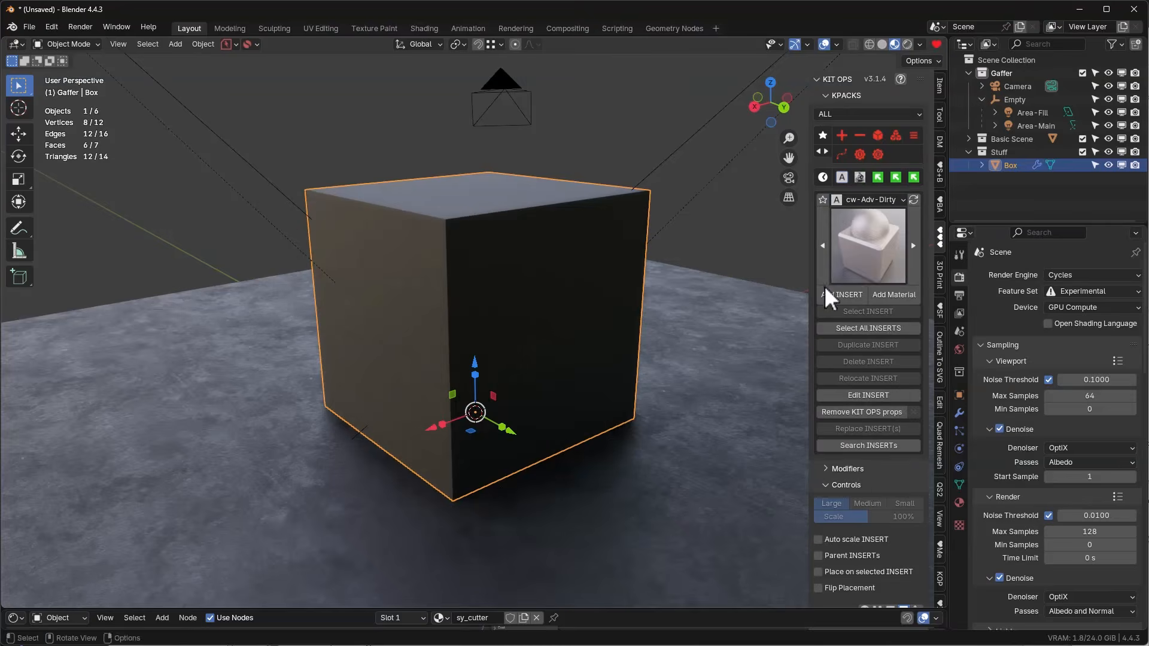
click(874, 251)
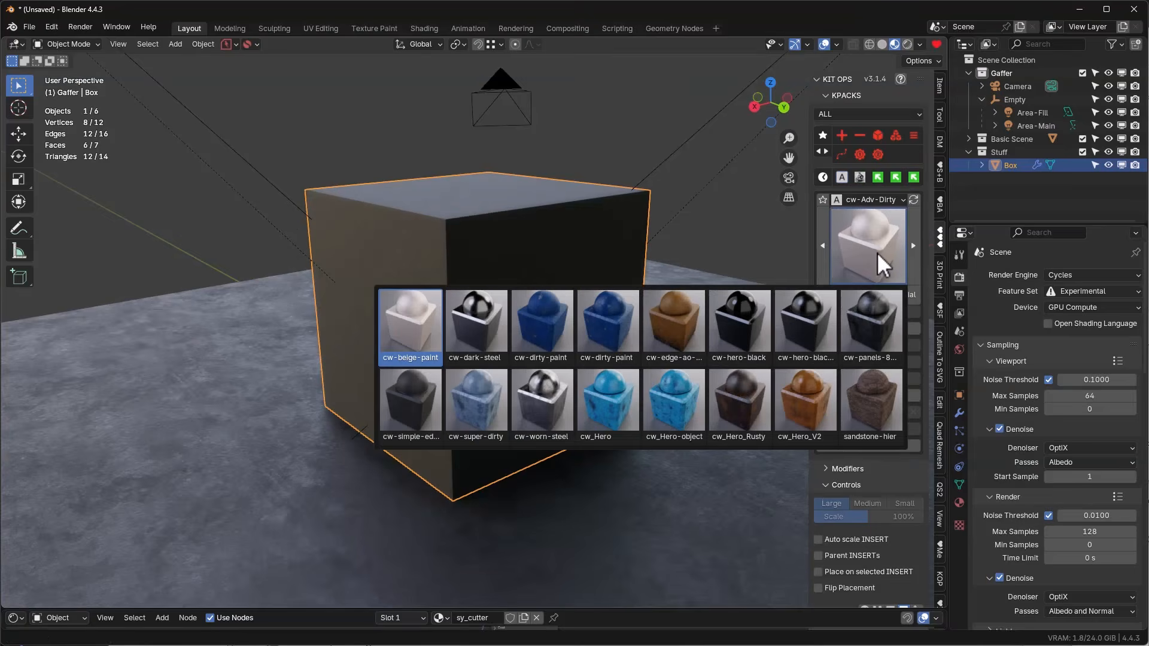
click(803, 392)
click(902, 299)
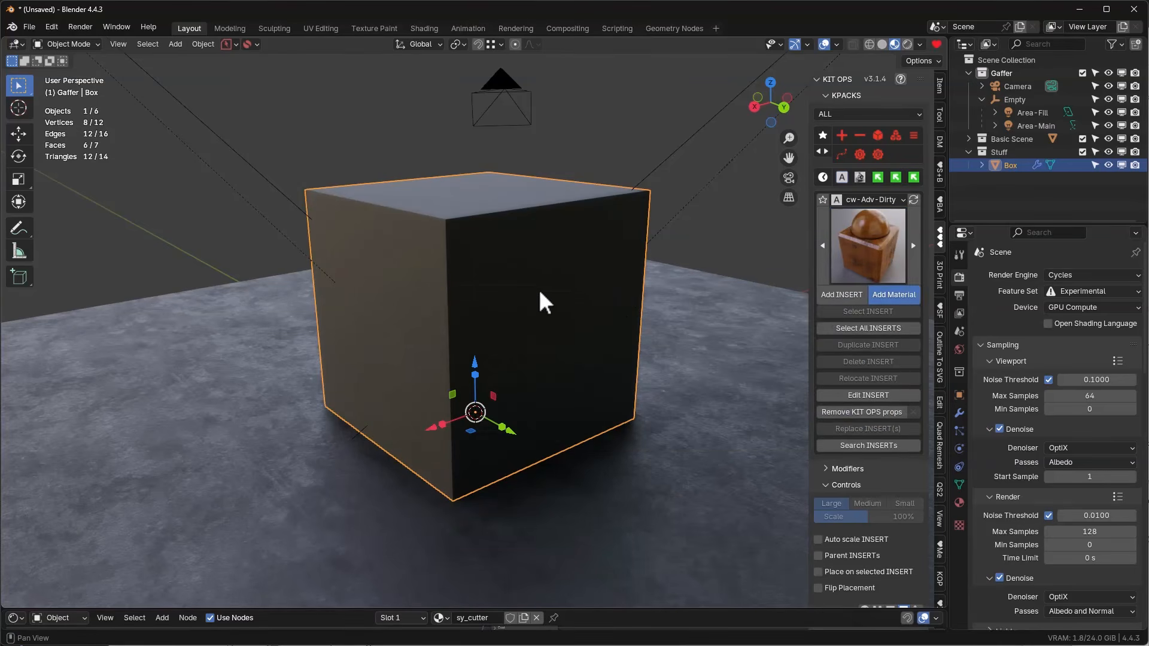
Examine the node setup of the cw_Hero_V2 material inside its cw-hero group and the nested cw-scratches-fac group
drag(578, 608, 580, 375)
key(Home)
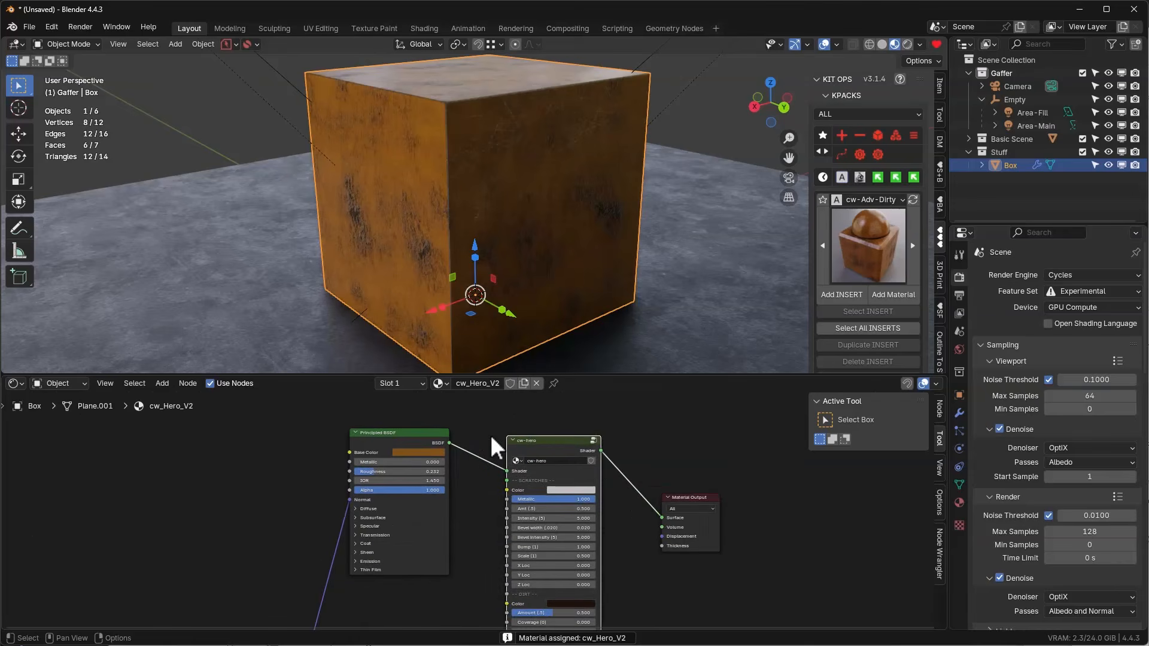
scroll(661, 419, up, 1)
scroll(664, 429, up, 1)
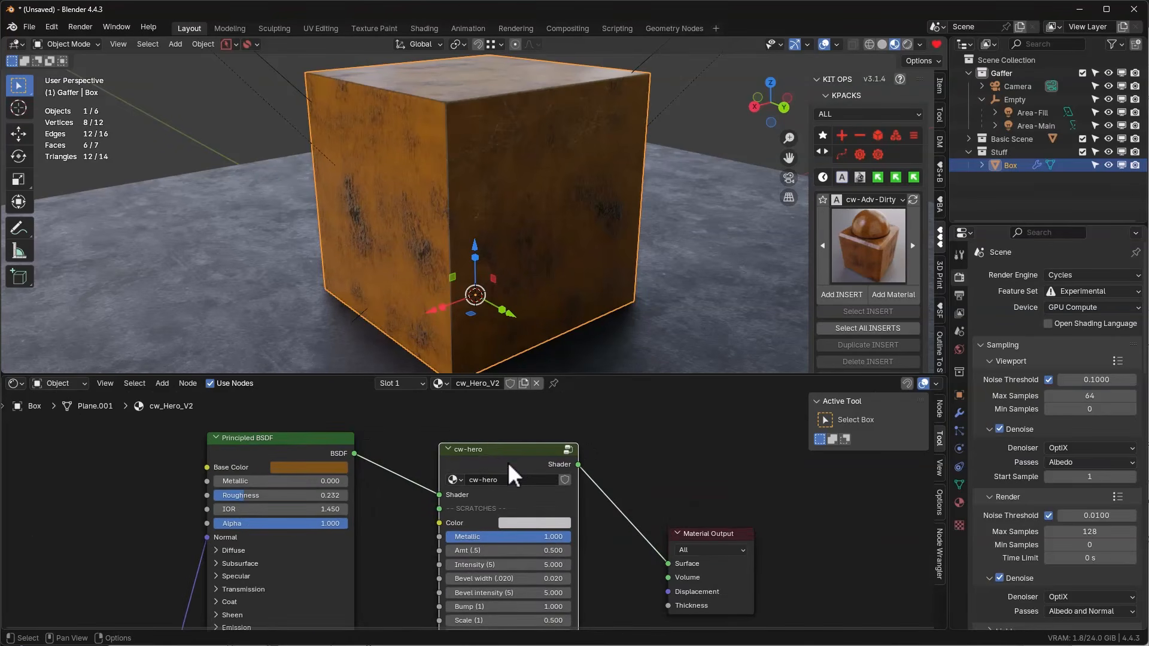
key(Tab)
scroll(577, 473, down, 5)
middle_drag(659, 483, 589, 595)
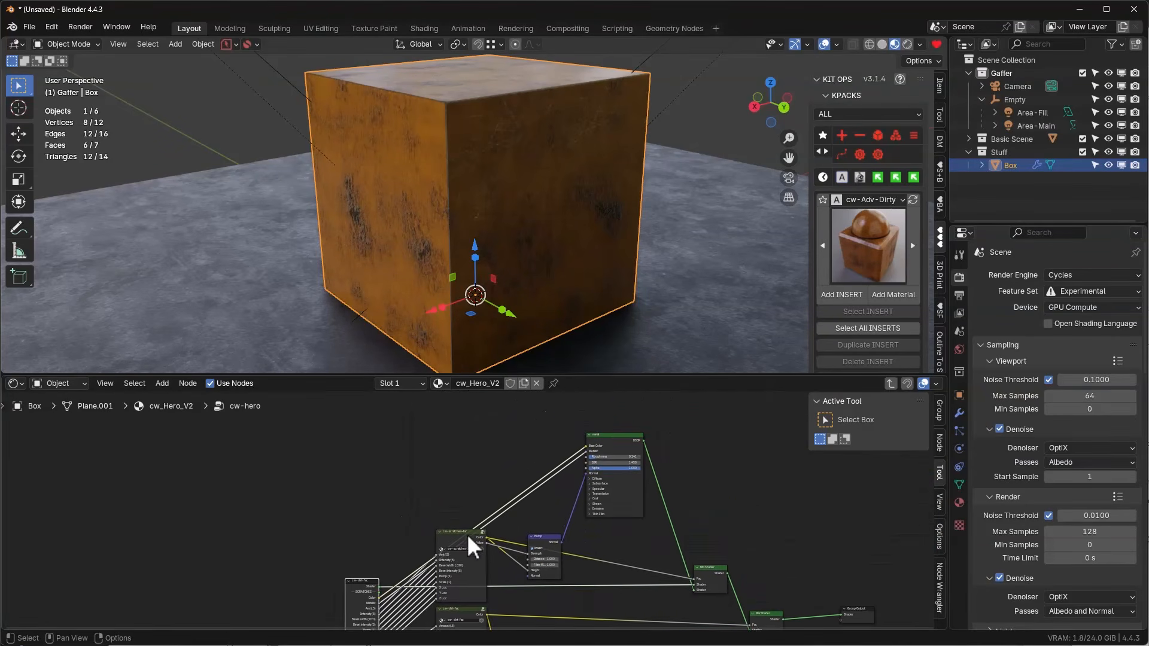
key(Tab)
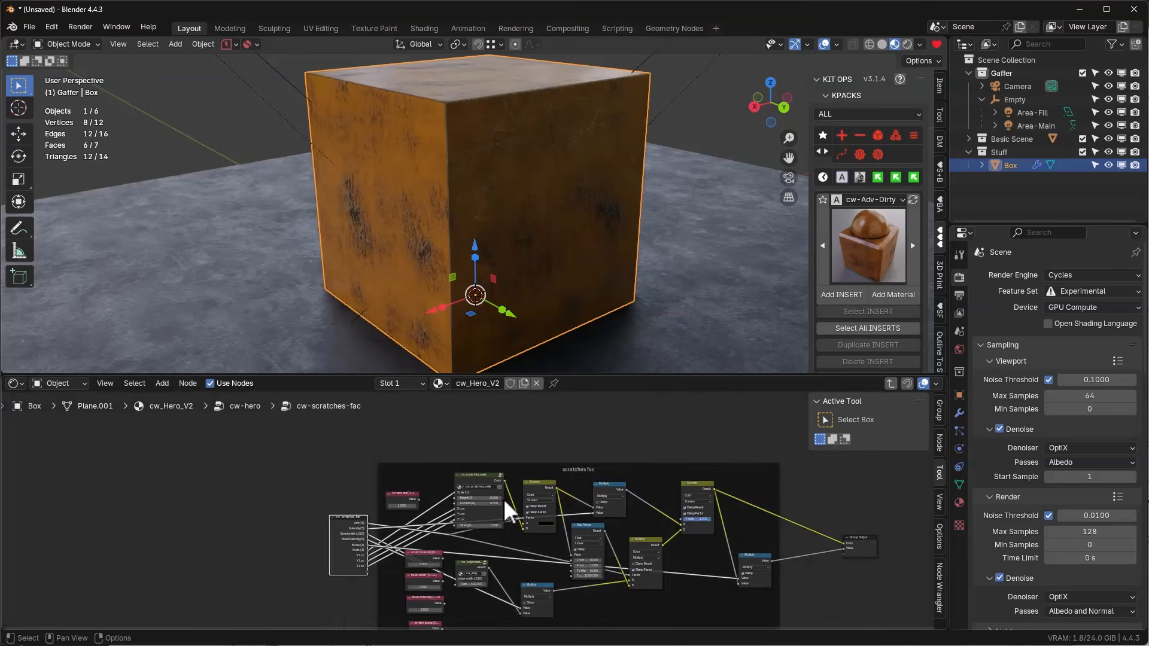
click(890, 382)
click(891, 382)
drag(890, 376, 718, 579)
Create a Shader Nodes INSERT in the Plastic KPACK from the box with the cw_Hero_V2 material
click(884, 200)
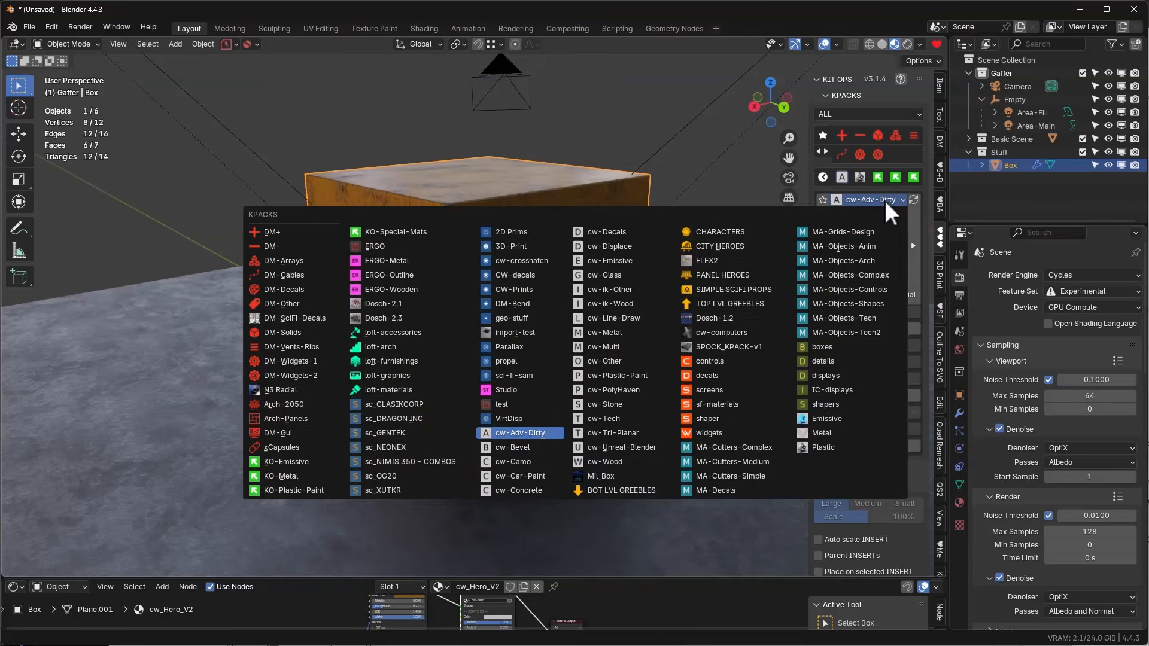
click(816, 448)
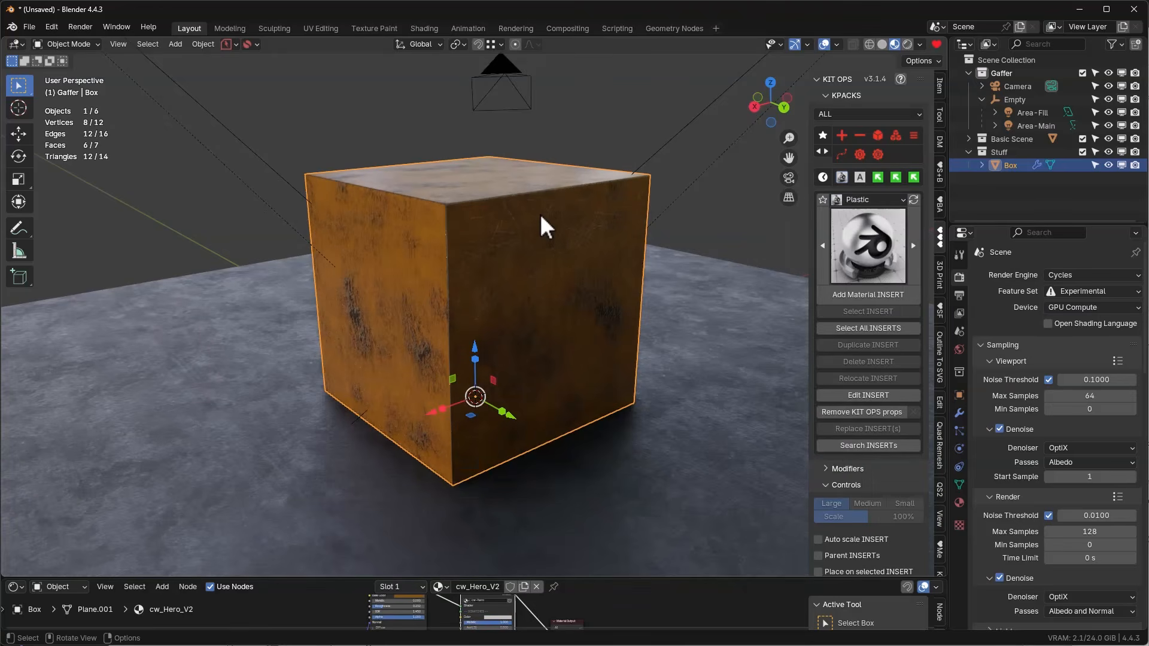
right_click(542, 170)
mouse_move(512, 305)
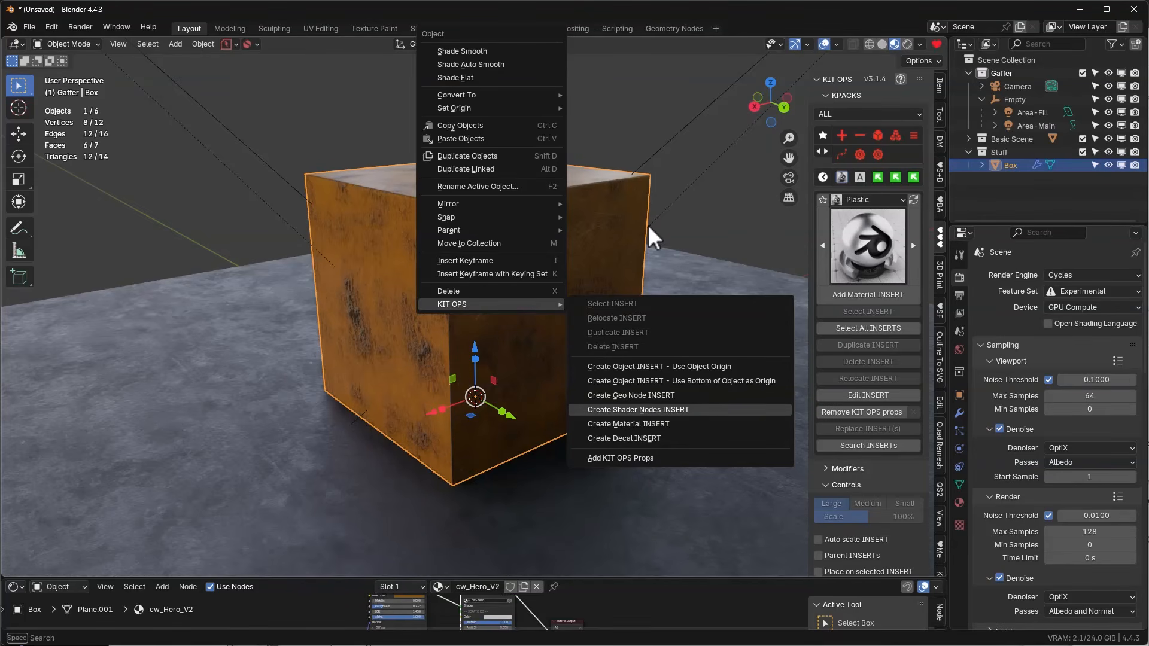
key(Return)
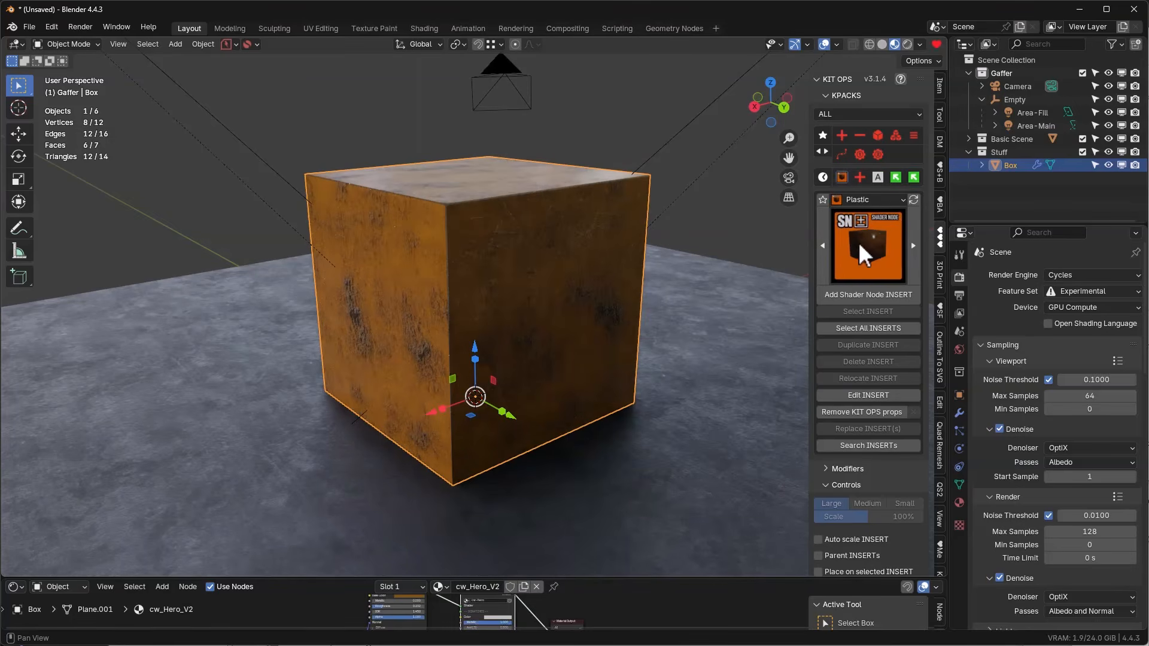
click(888, 275)
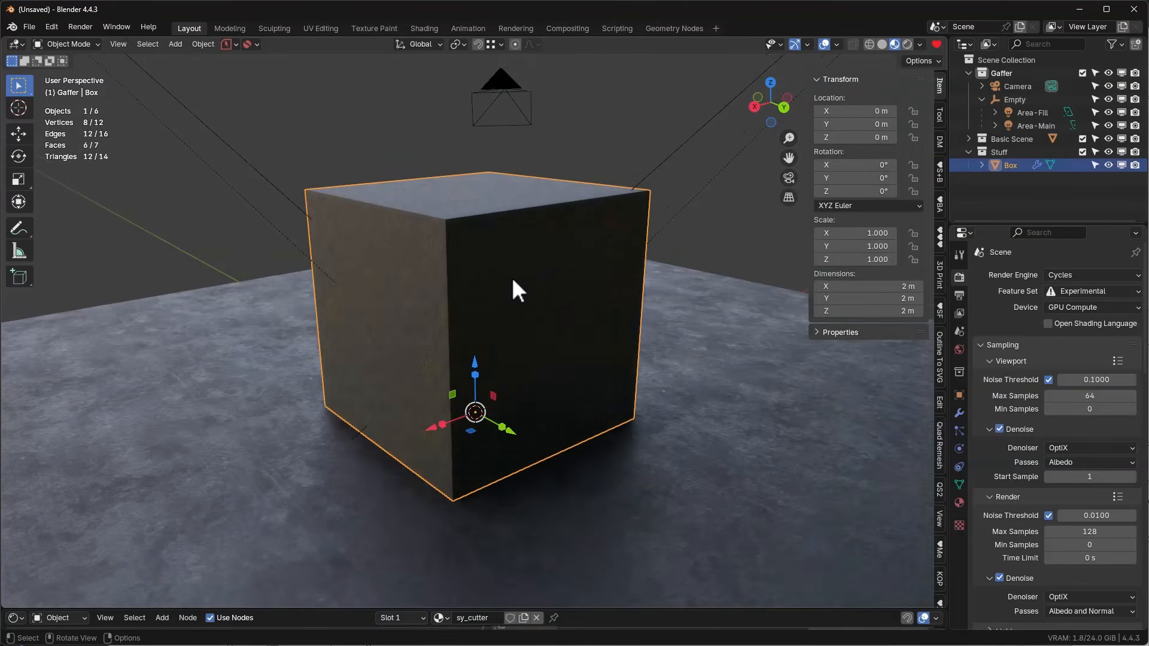
Import the new Shader Node INSERT from the Plastic KPACK into the scene with the sy_cutter box
middle_drag(510, 259, 512, 255)
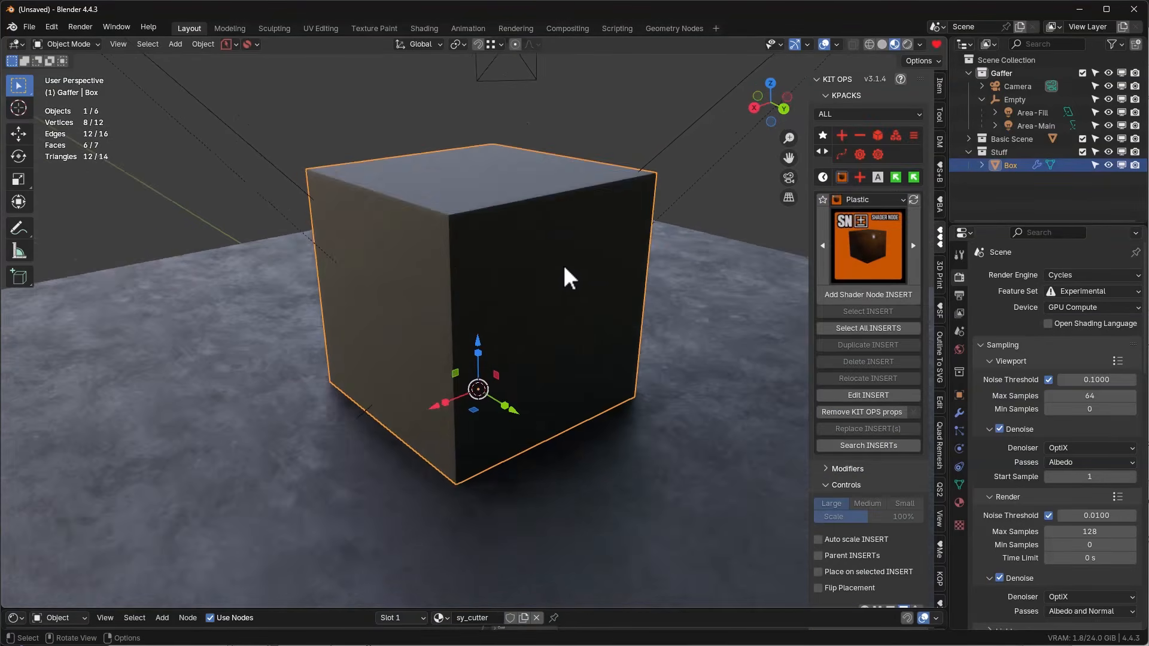
middle_drag(562, 264, 569, 253)
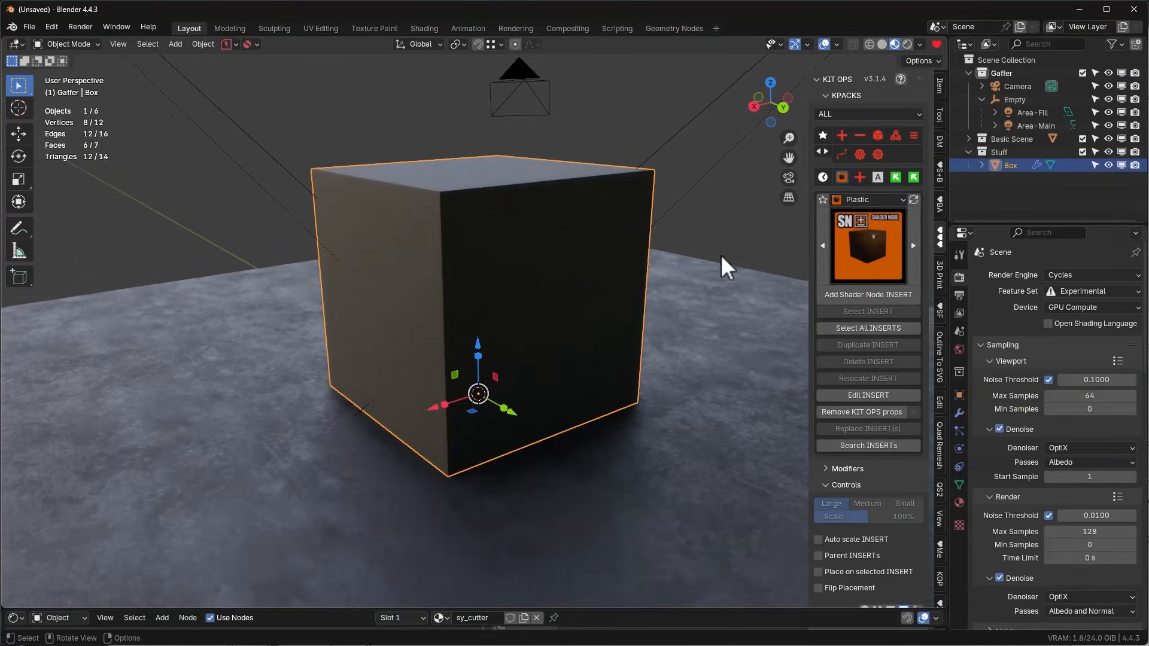
click(869, 296)
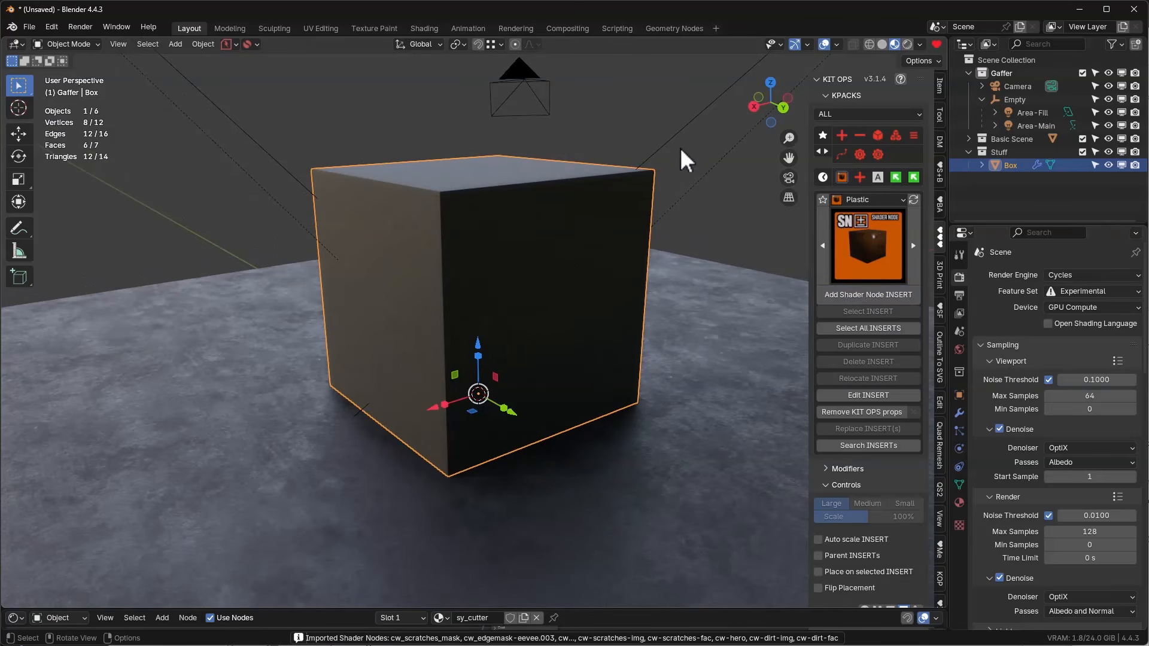
Insert the cw-hero node group between the Principled BSDF and the Material Output of the sy_cutter material
drag(583, 610, 583, 417)
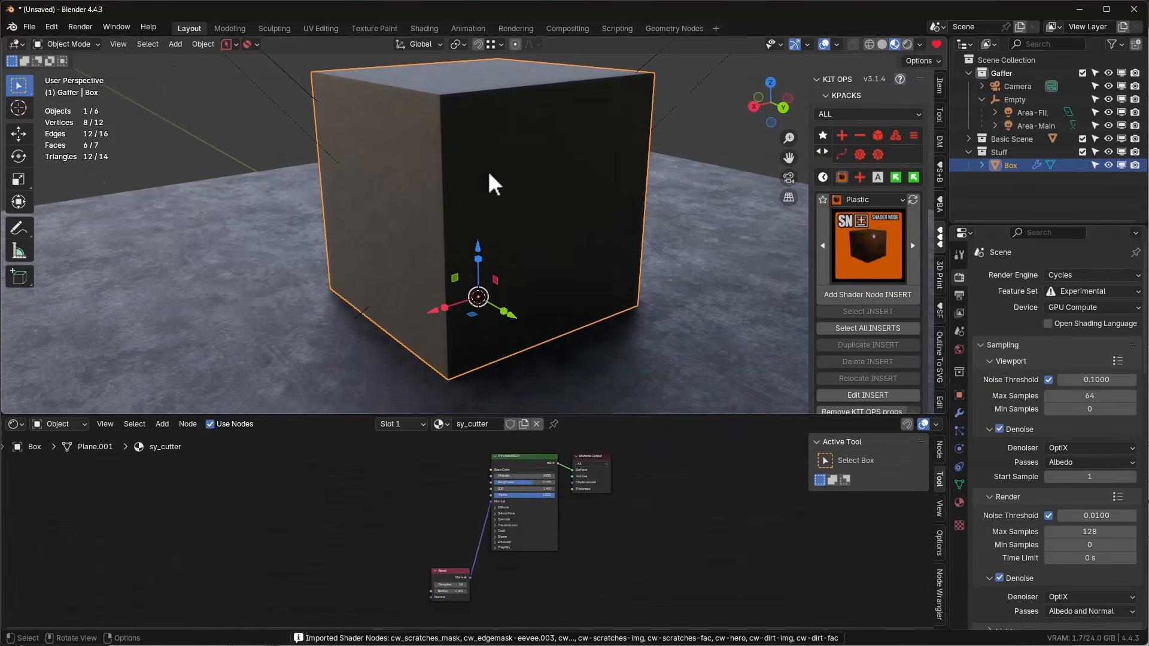
scroll(462, 523, up, 3)
drag(468, 523, 680, 524)
click(502, 472)
key(shift+a)
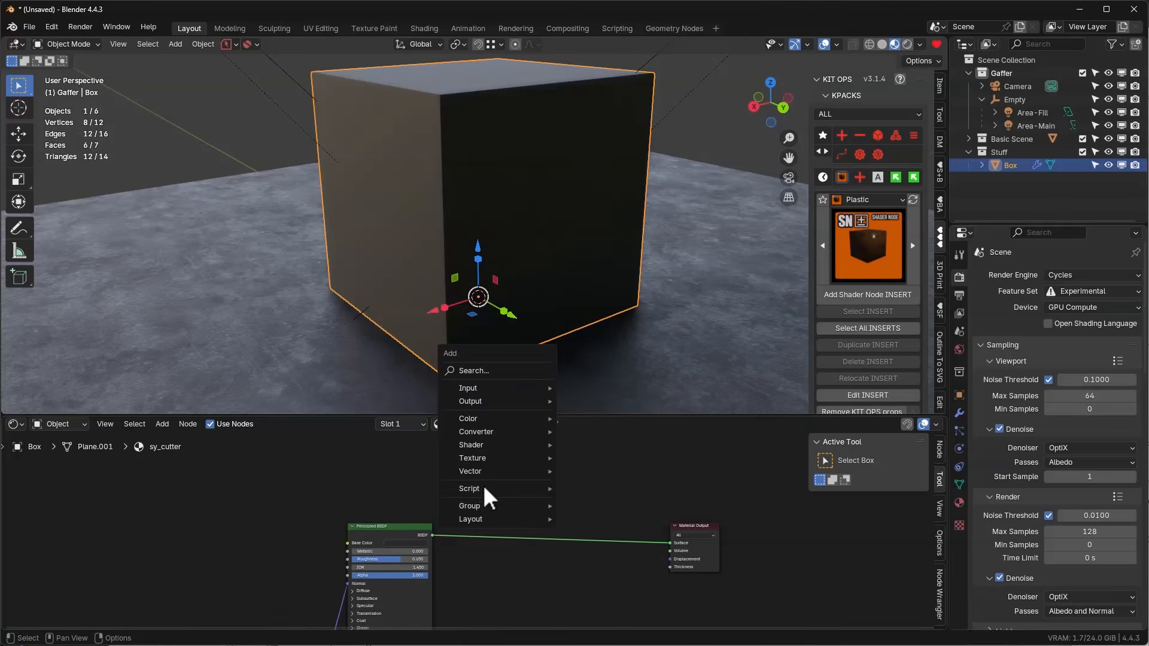
mouse_move(476, 505)
click(600, 387)
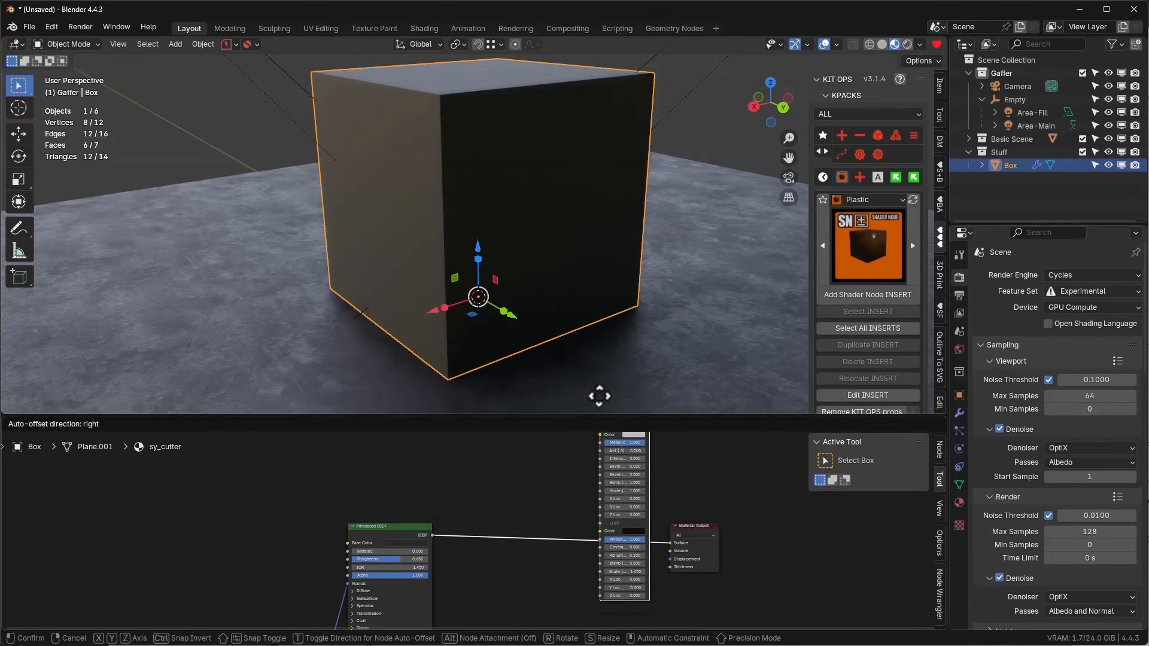
click(493, 467)
Check the weathered box from several angles and choose the corridor cutter INSERT from the shaper KPACK
middle_drag(509, 146, 518, 199)
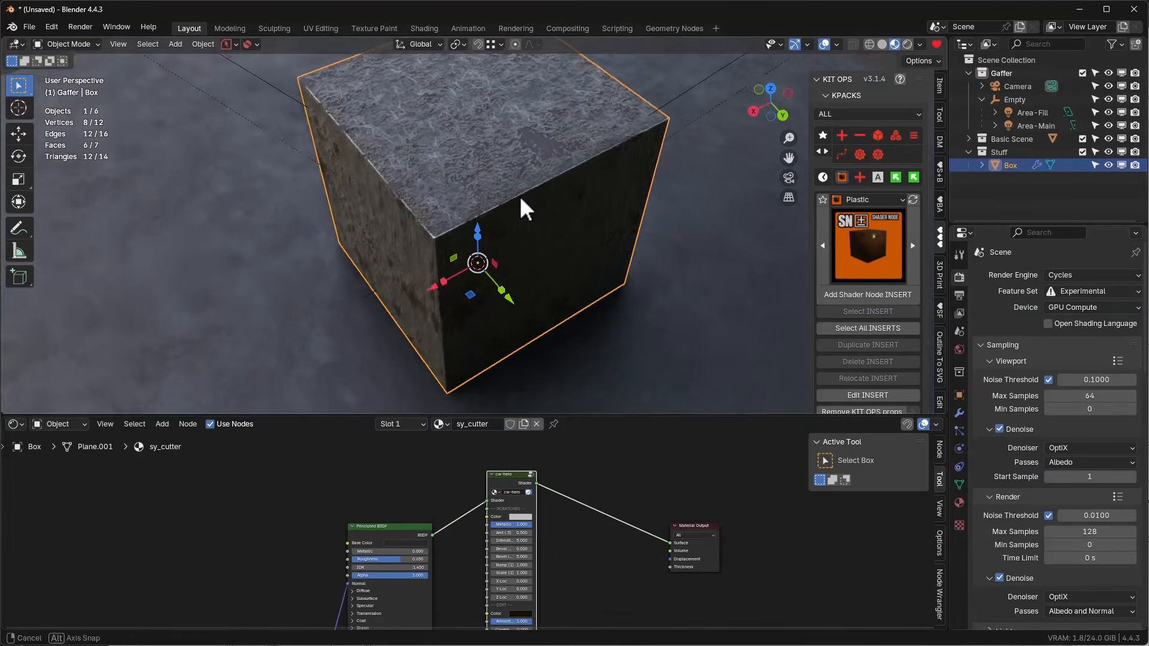
scroll(470, 154, up, 3)
middle_drag(469, 153, 520, 188)
drag(536, 415, 536, 562)
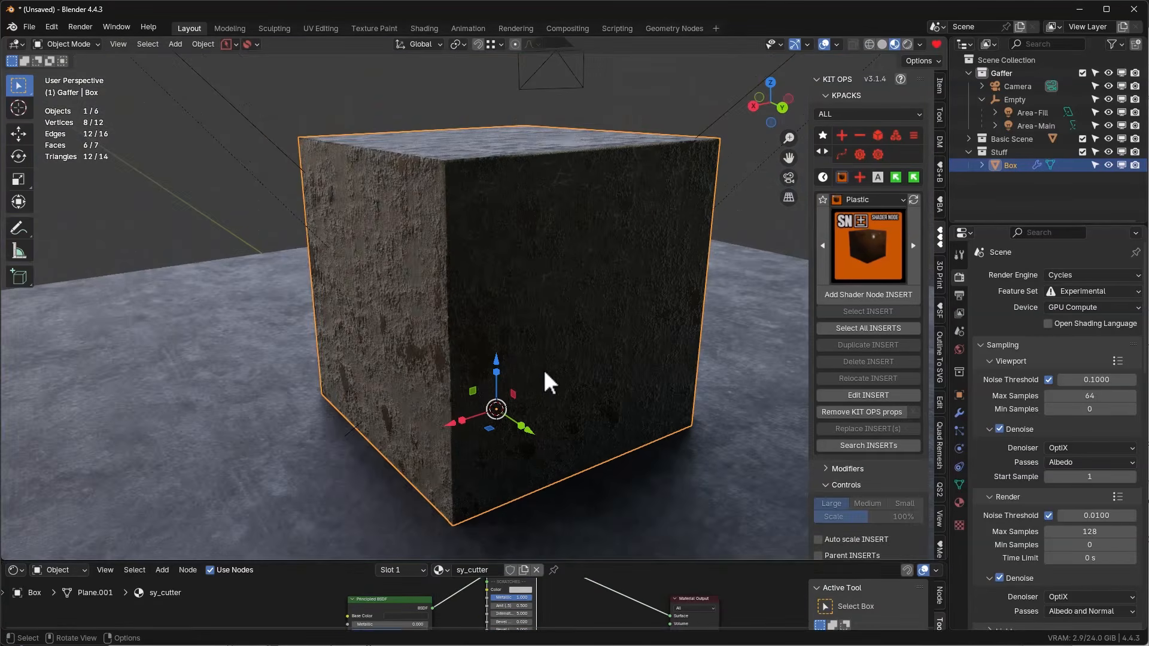
middle_drag(538, 257, 705, 241)
click(855, 199)
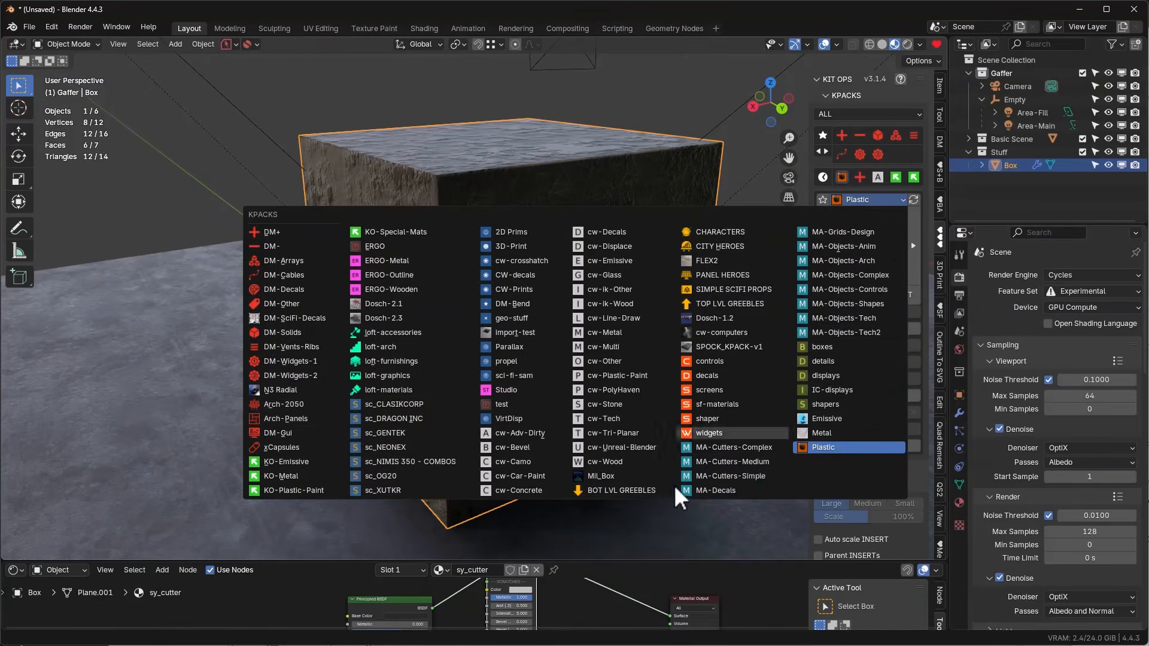
click(732, 416)
click(880, 230)
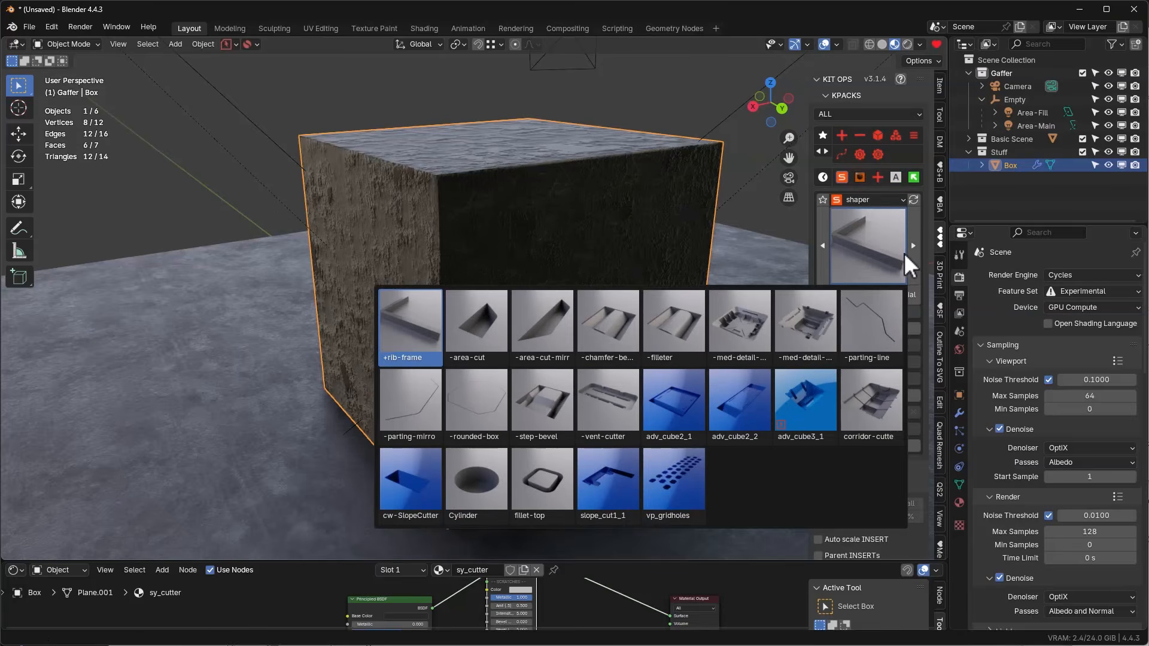
click(871, 396)
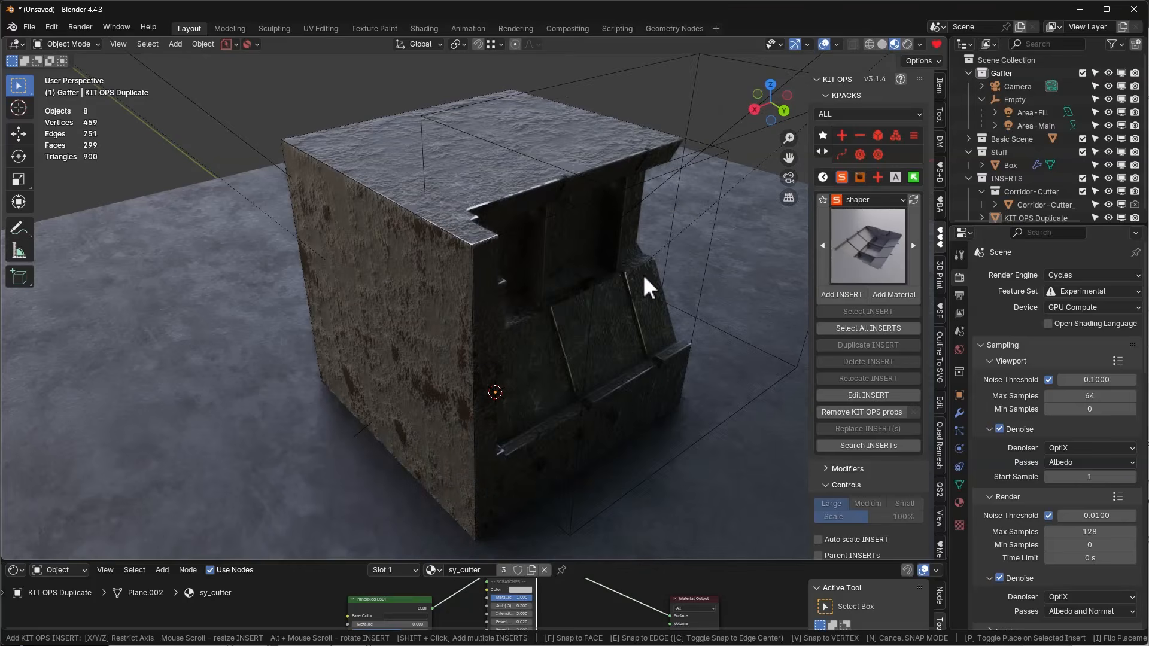
Place corridor cutter INSERTs on the two visible side faces and the top face of the box
click(644, 275)
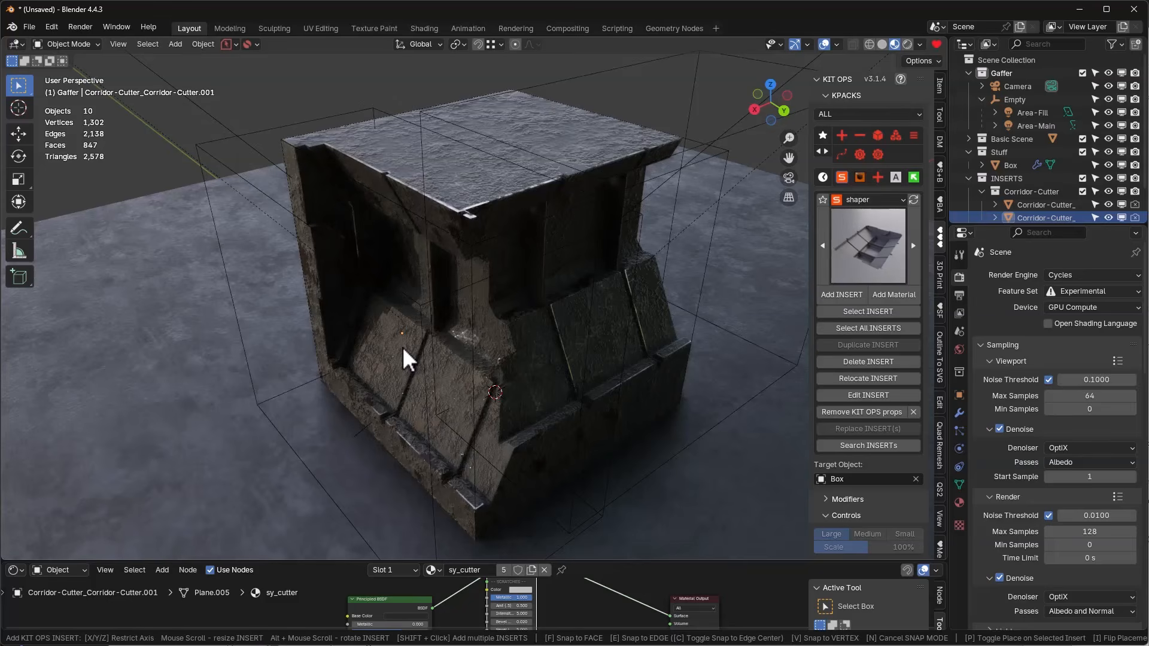
click(403, 346)
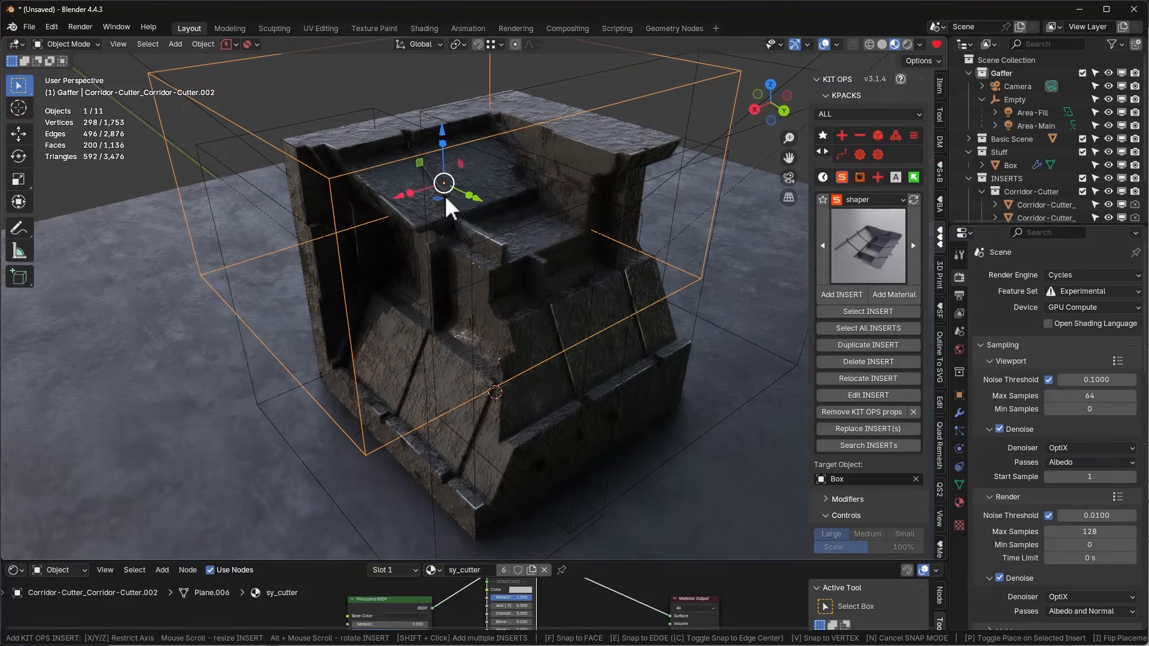
click(444, 188)
Switch to the camera view and choose the cw-flat-cable INSERT from the DM-Cables KPACK
mouse_move(479, 304)
middle_down()
mouse_move(338, 267)
mouse_move(518, 314)
mouse_move(655, 330)
mouse_move(608, 234)
mouse_move(598, 261)
mouse_move(643, 331)
mouse_move(630, 338)
mouse_move(494, 295)
middle_up()
key(KP_0)
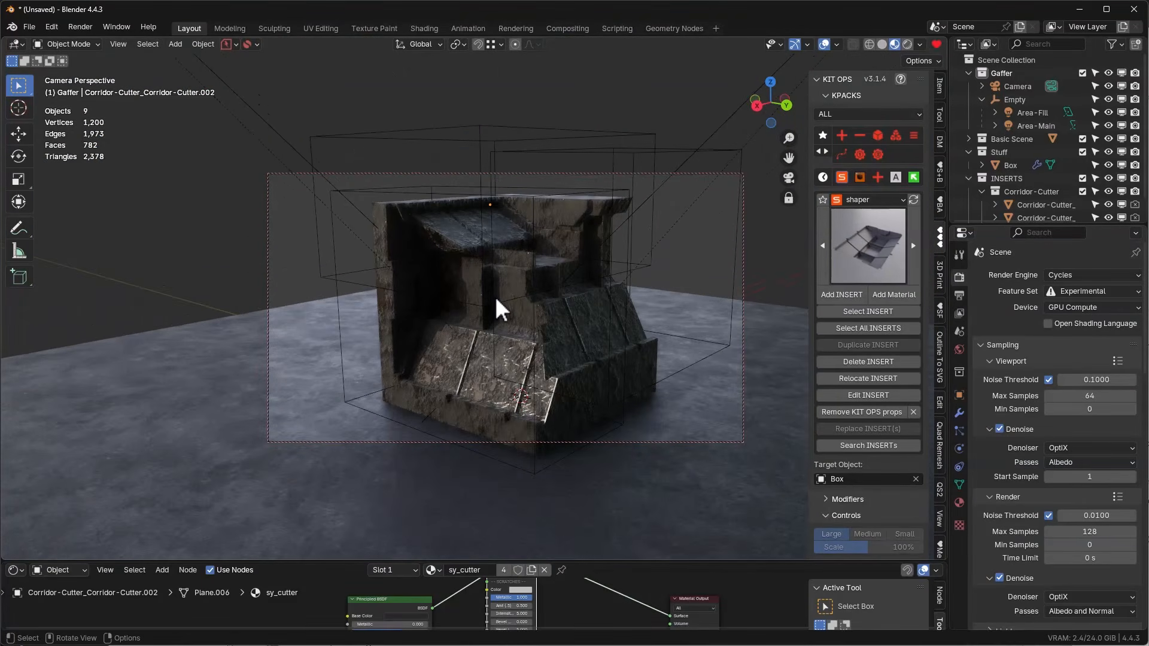
click(847, 199)
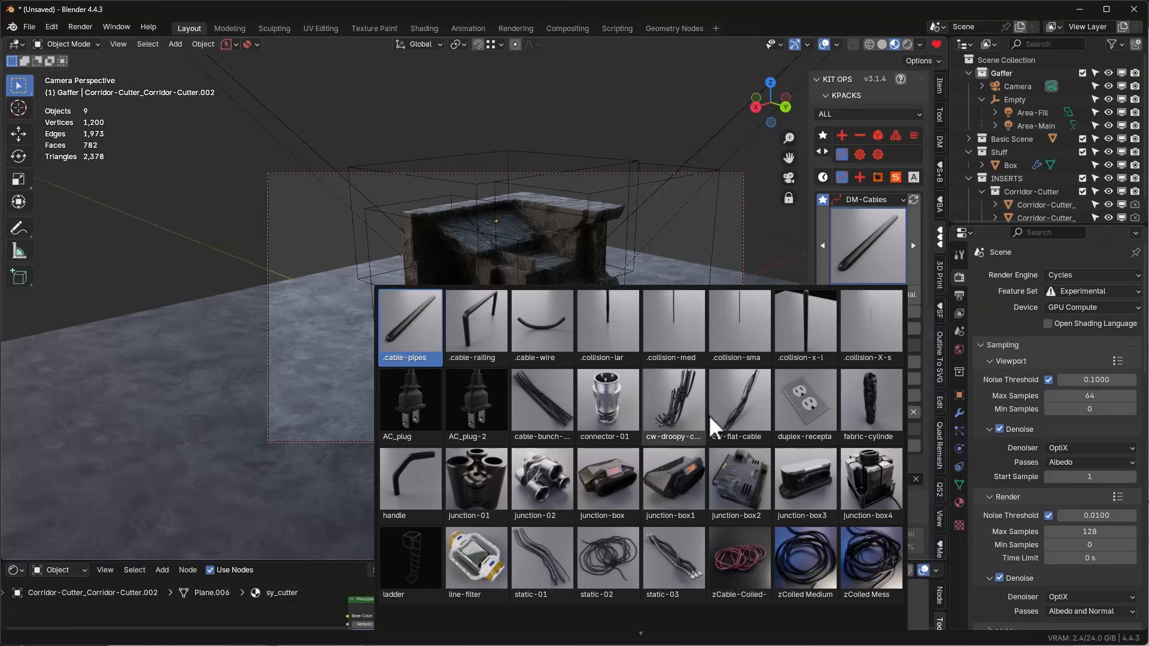
click(736, 407)
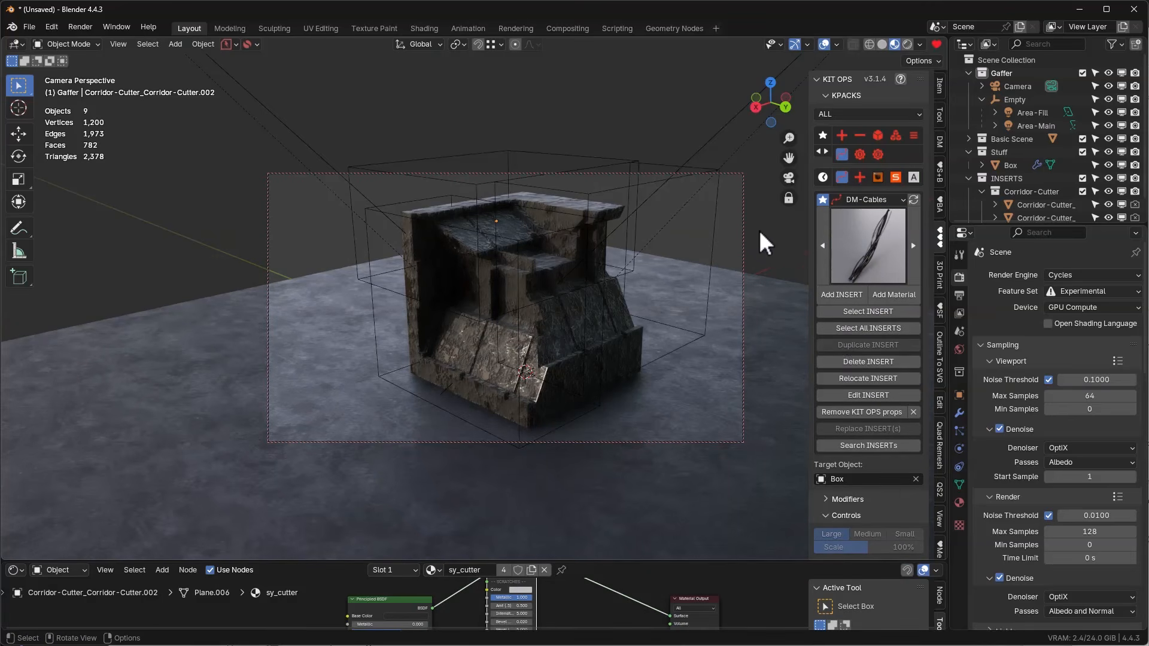
Add the cw-flat-cable INSERT and move it onto the floor well clear of the box
click(841, 294)
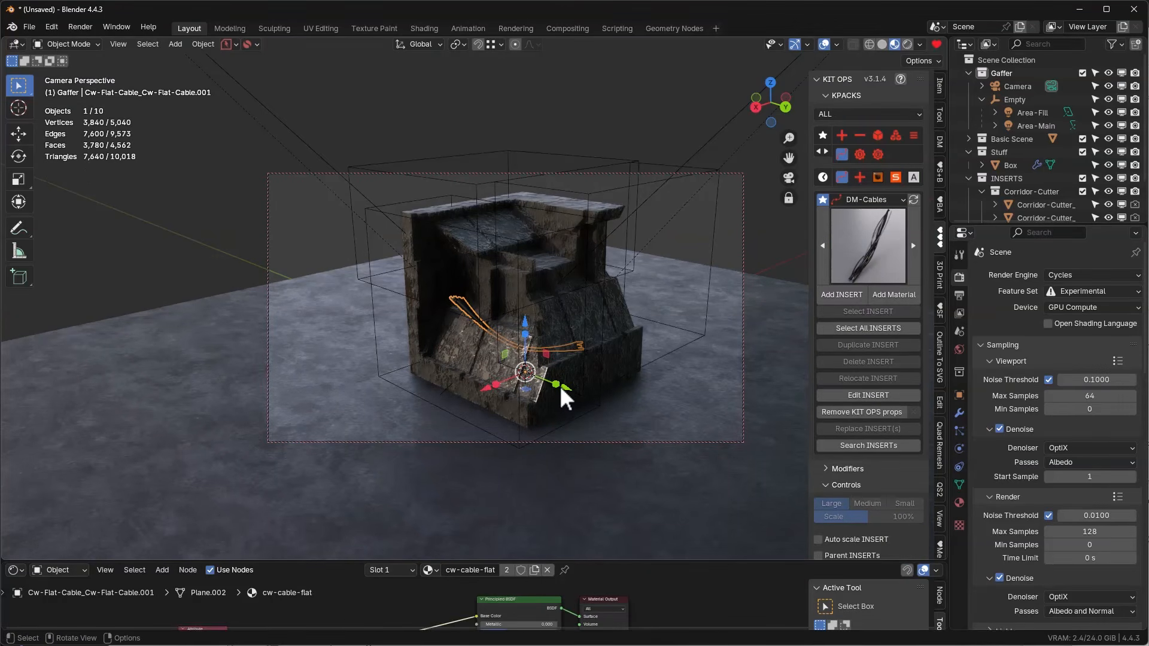
key(g)
click(203, 372)
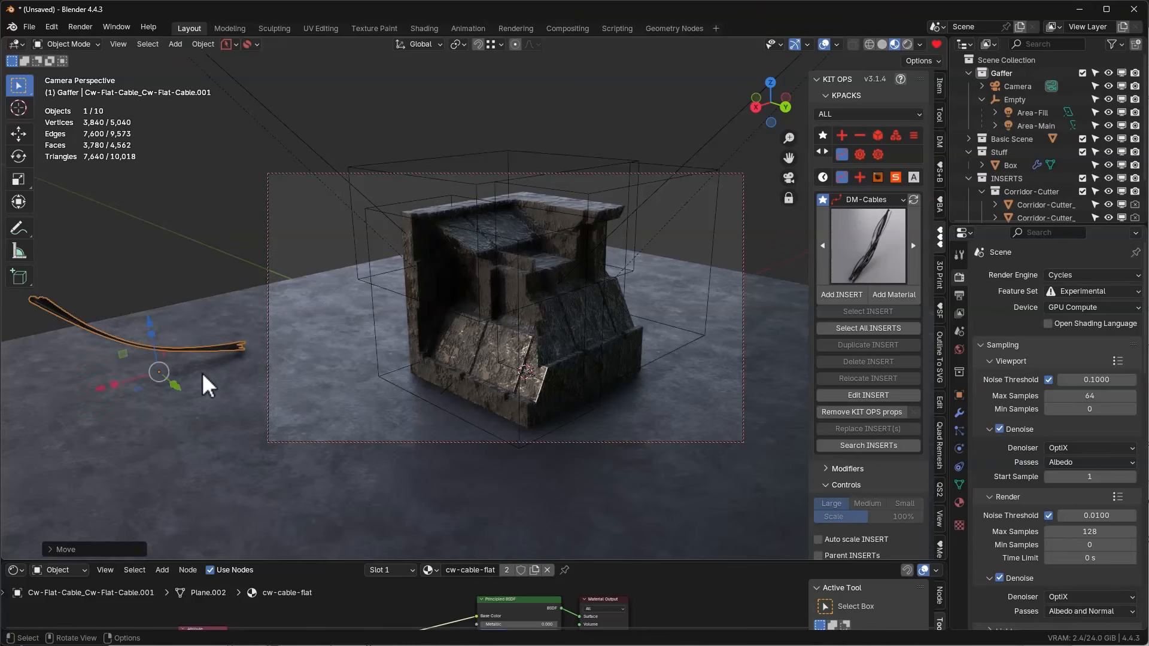
Save the flat cable's geometry nodes as a KIT OPS Geometry Node INSERT in the Plastic KPACK
click(878, 177)
right_click(228, 346)
mouse_move(230, 345)
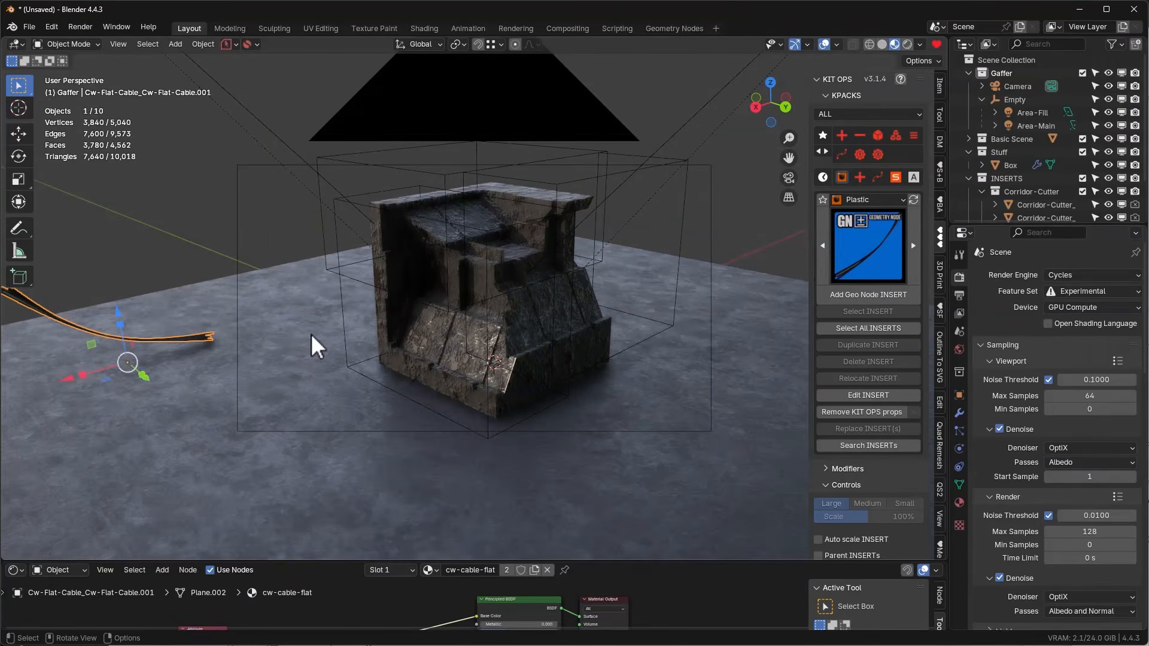
Start a new file containing the plain default box scene
click(28, 27)
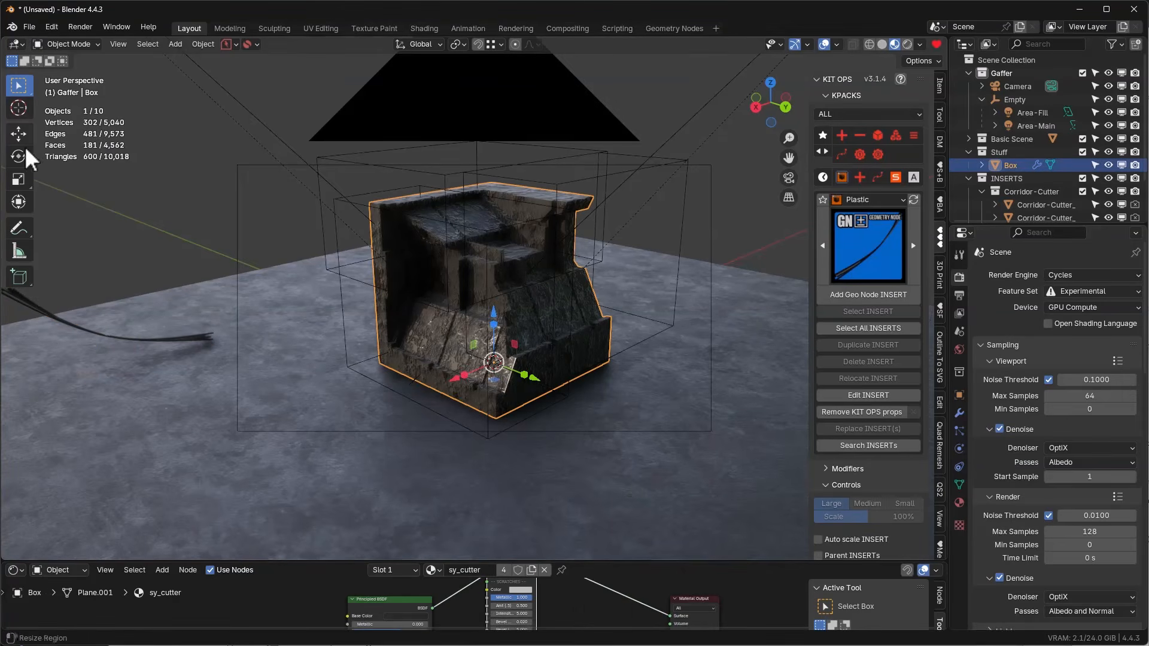
click(29, 27)
mouse_move(120, 41)
click(216, 41)
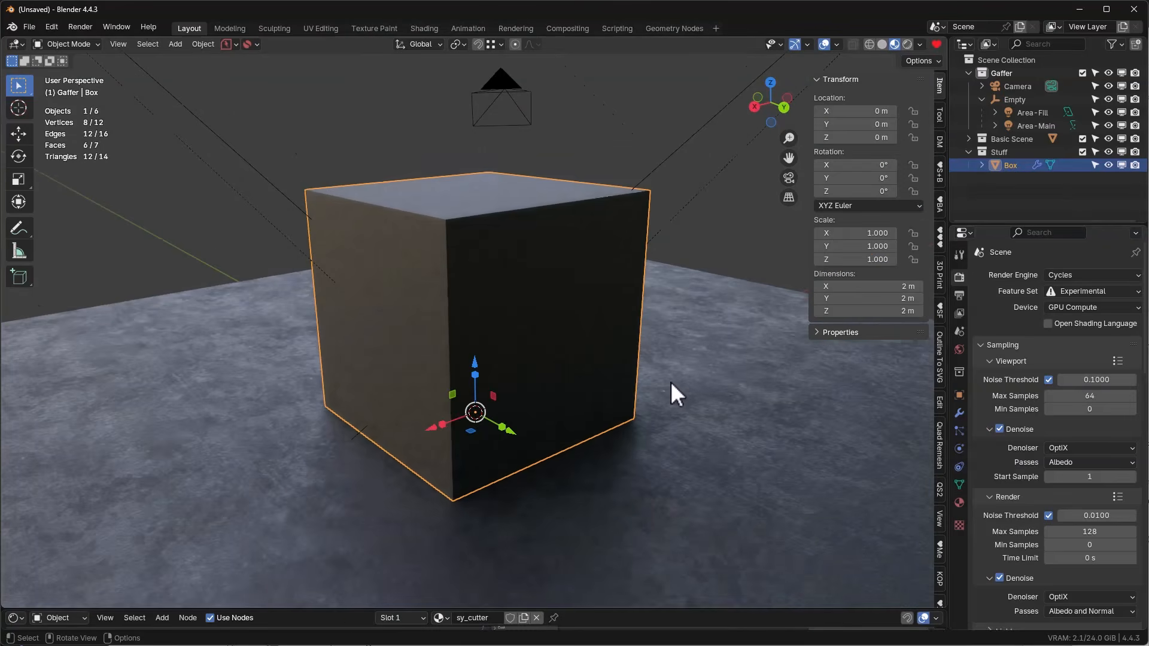
Choose the flat cable Geometry Node INSERT in the Plastic KPACK and import its node group into the file
click(940, 236)
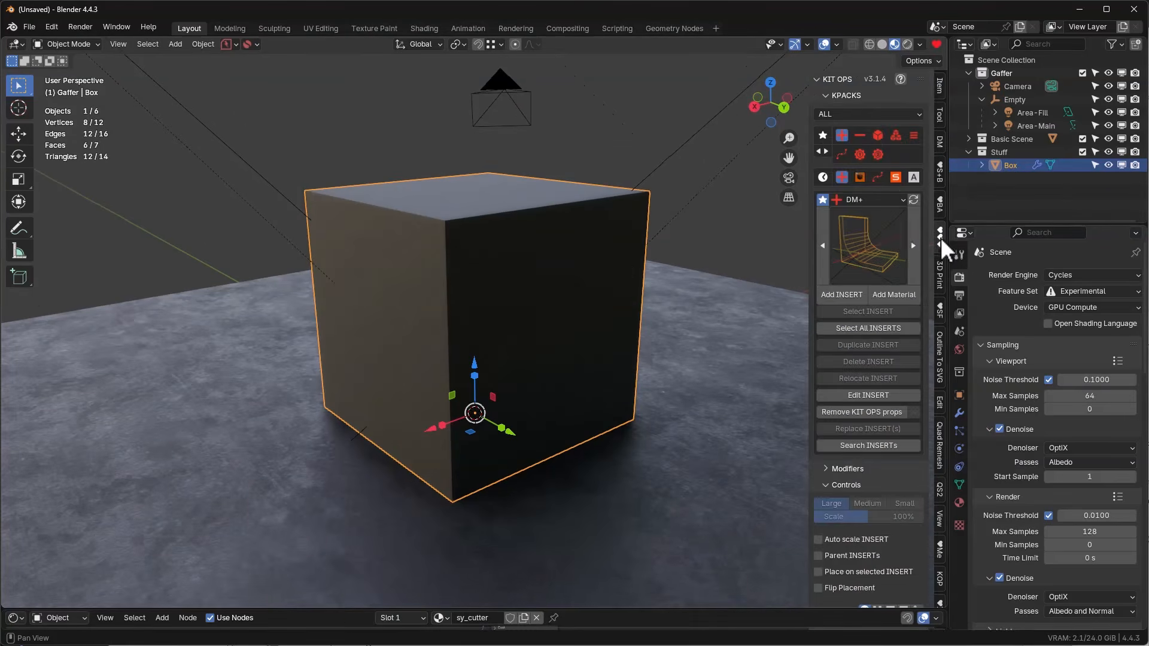
click(891, 201)
click(815, 448)
click(875, 250)
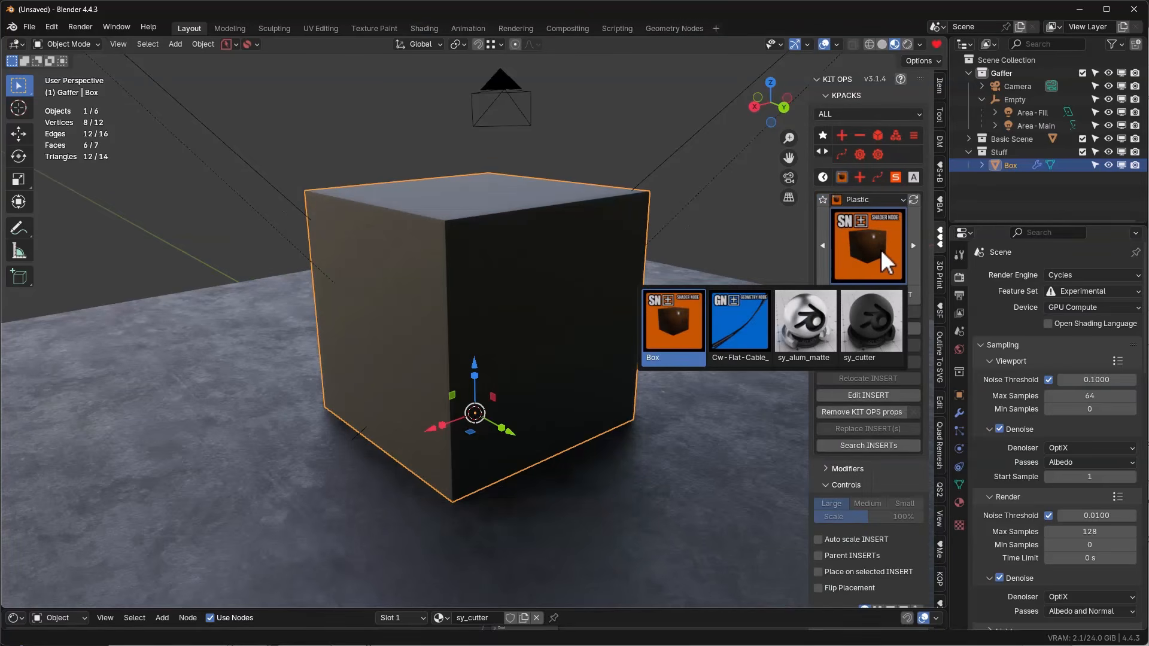
click(870, 248)
click(754, 308)
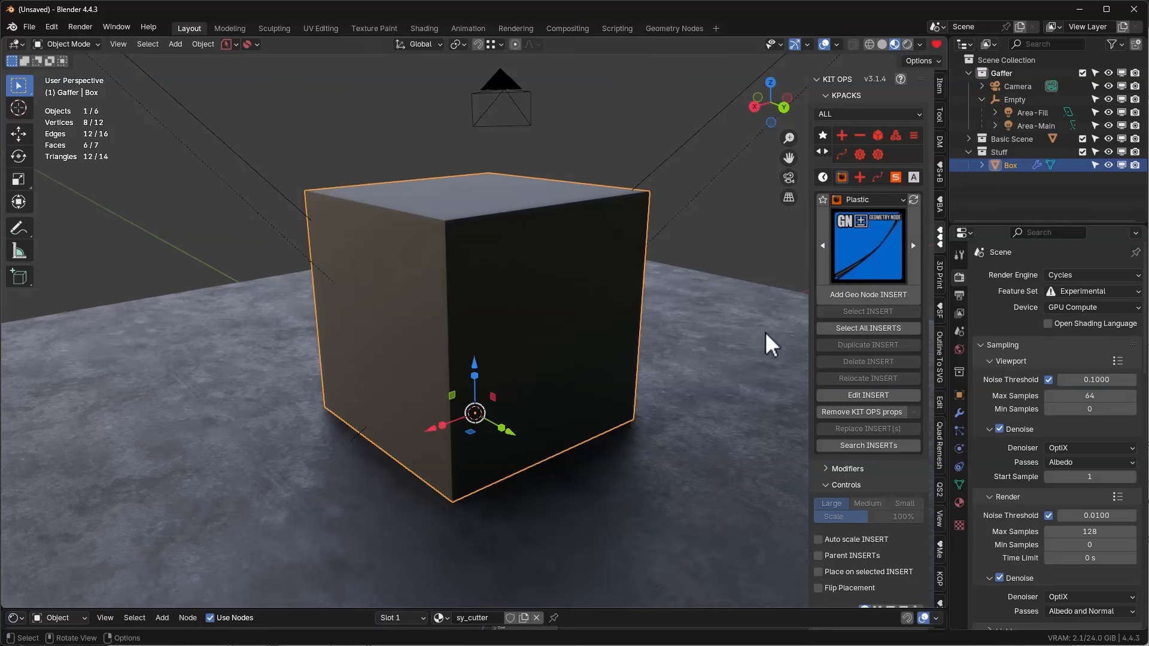
click(864, 293)
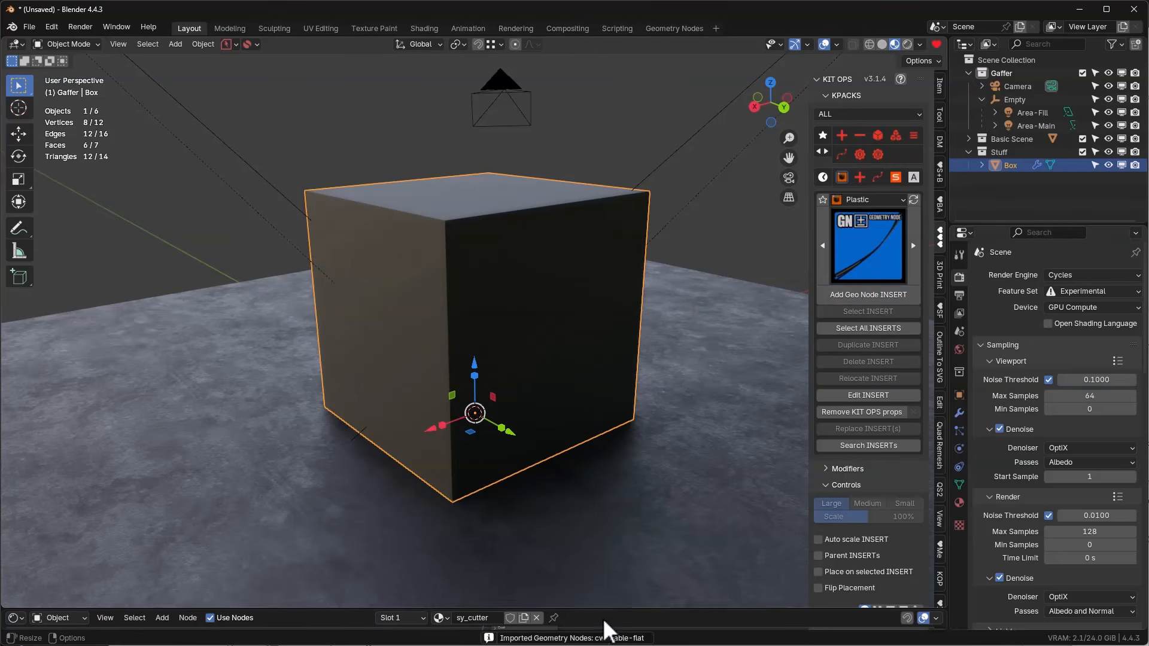
Add a Geometry Nodes modifier to the box and assign the cw-cable-flat node group
drag(605, 610, 604, 459)
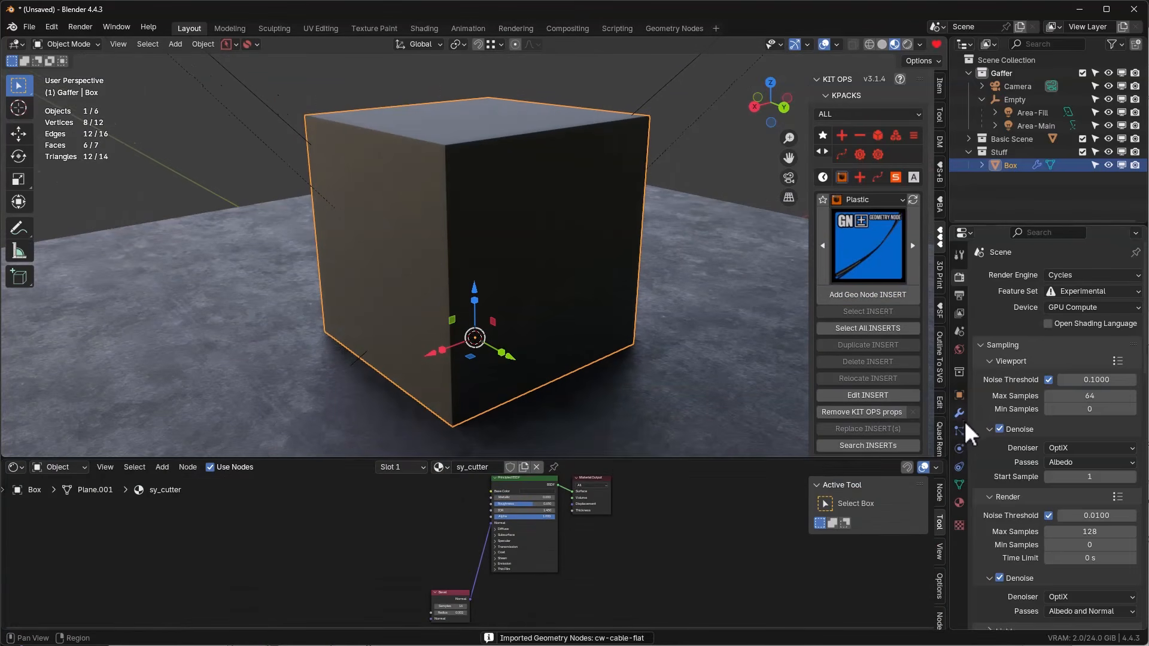
click(962, 414)
click(1025, 304)
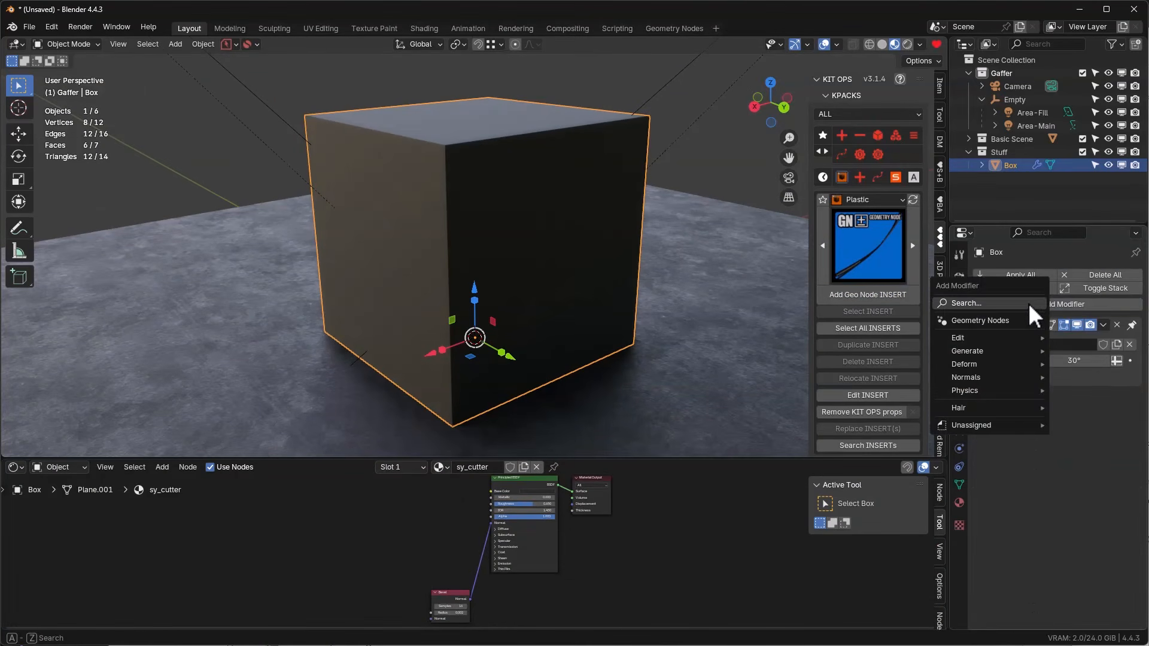
click(1021, 317)
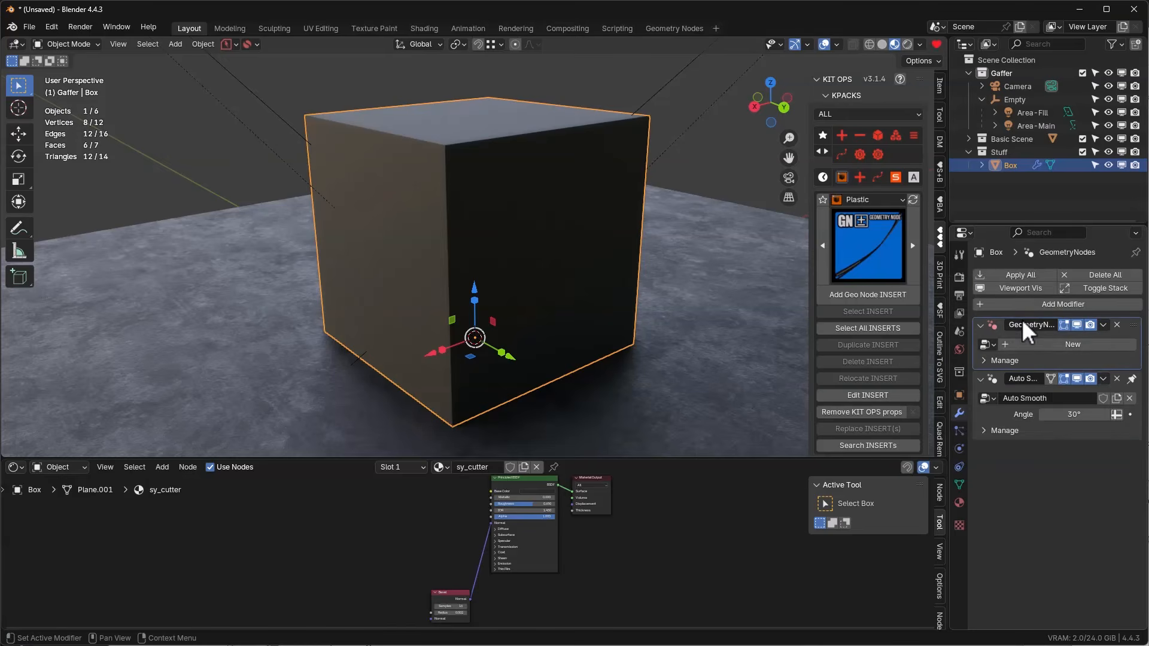
click(986, 346)
click(873, 378)
Set the cable modifier to 19 cables, radius 0.05 m, Spread X 0.74 m and Spread Y 0.45 m
middle_drag(640, 334, 527, 223)
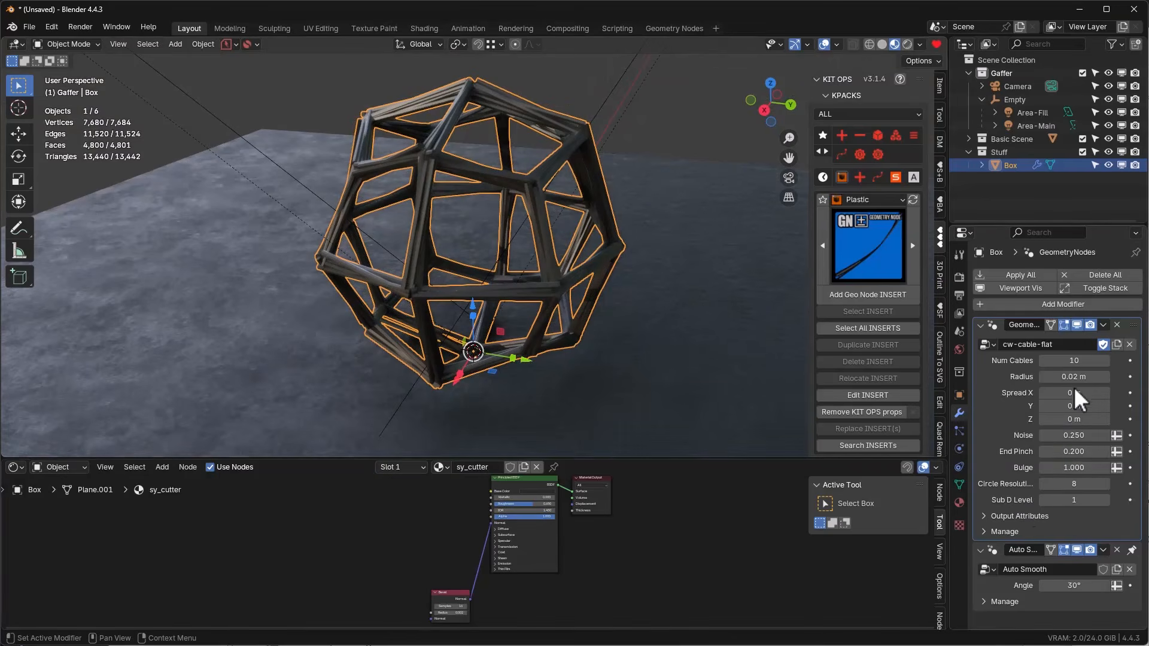
drag(1073, 378, 1095, 390)
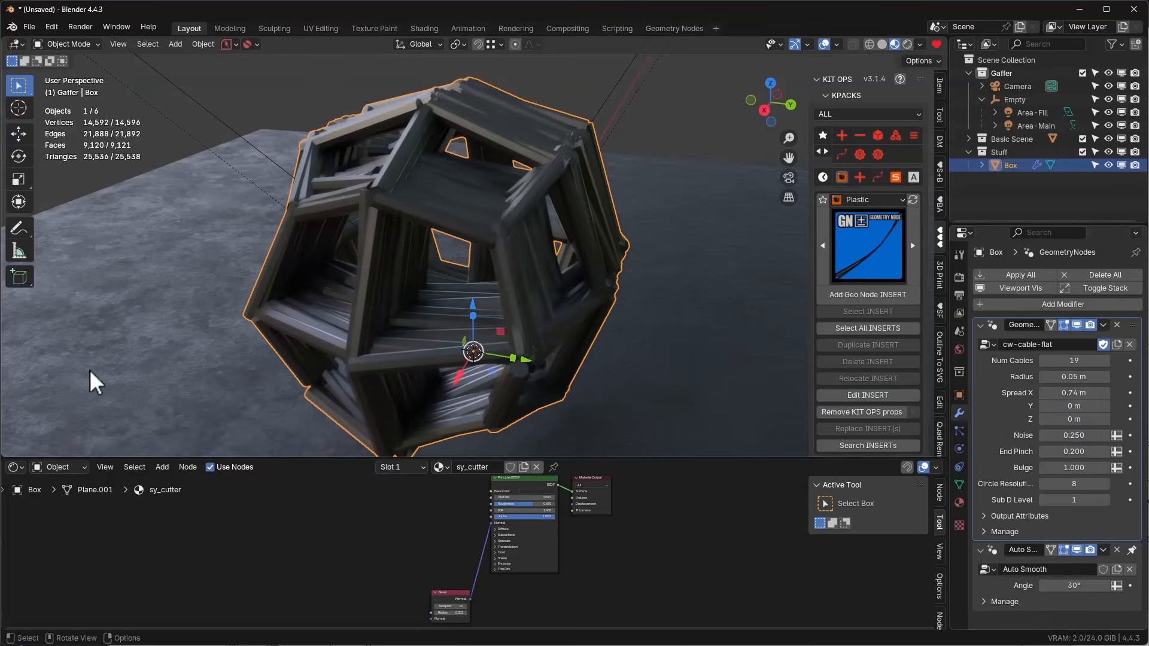
middle_drag(128, 390, 795, 396)
drag(1094, 407, 1128, 407)
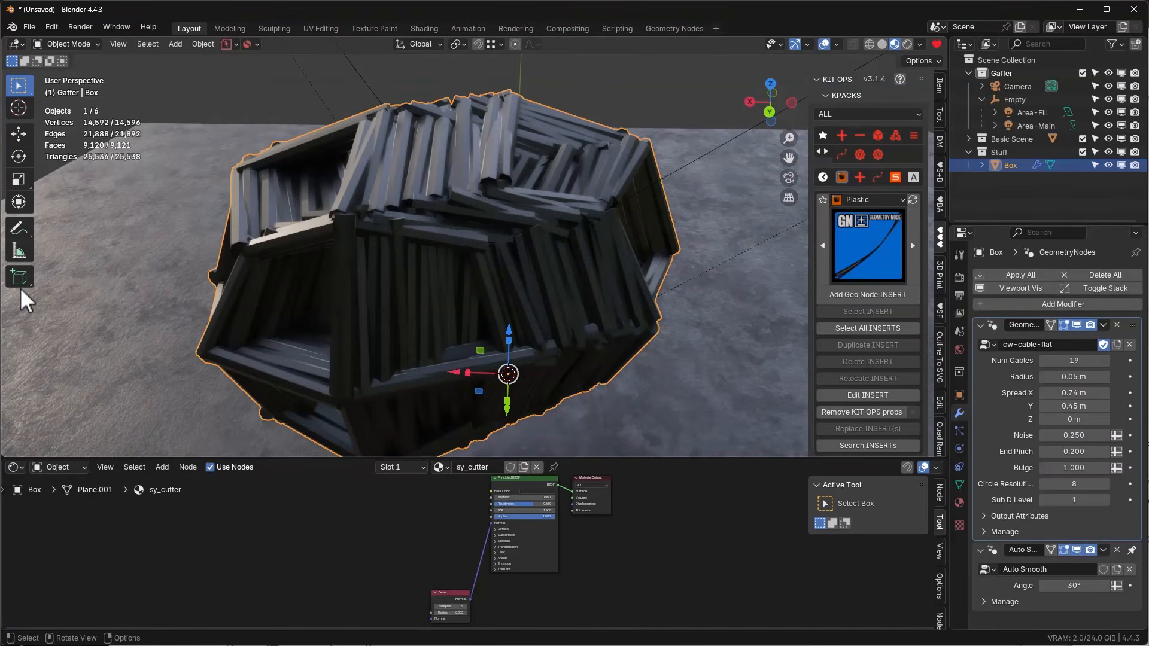
Delete only the faces at the top and bottom of the box mesh, keeping their edges
key(Tab)
click(497, 114)
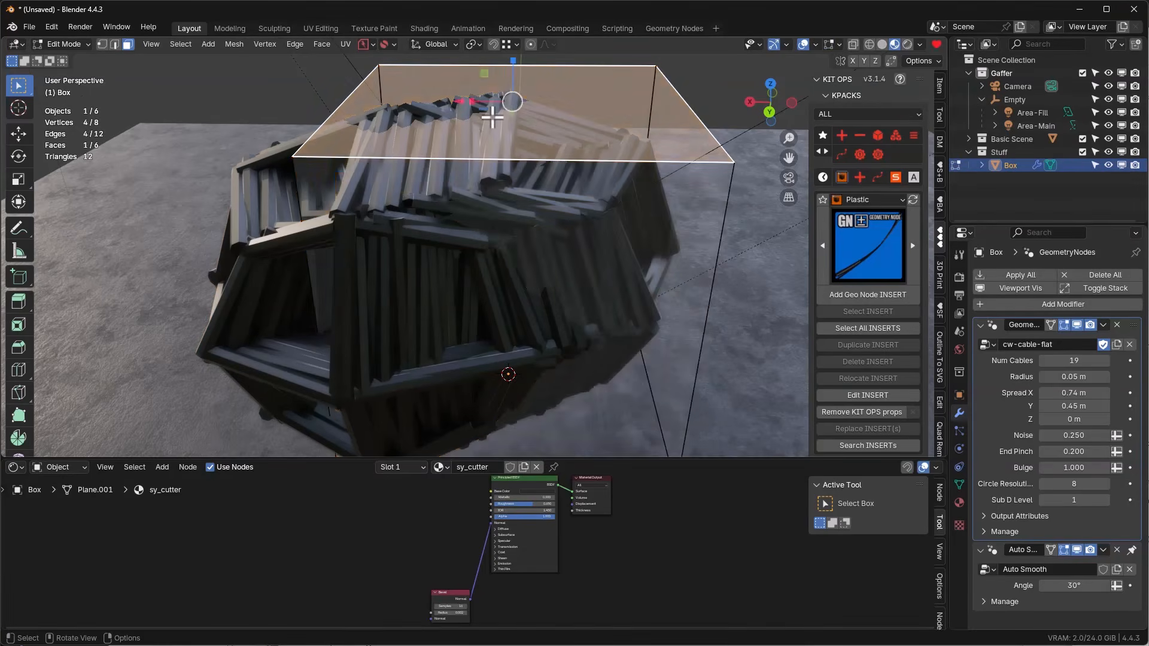
middle_drag(559, 212, 552, 159)
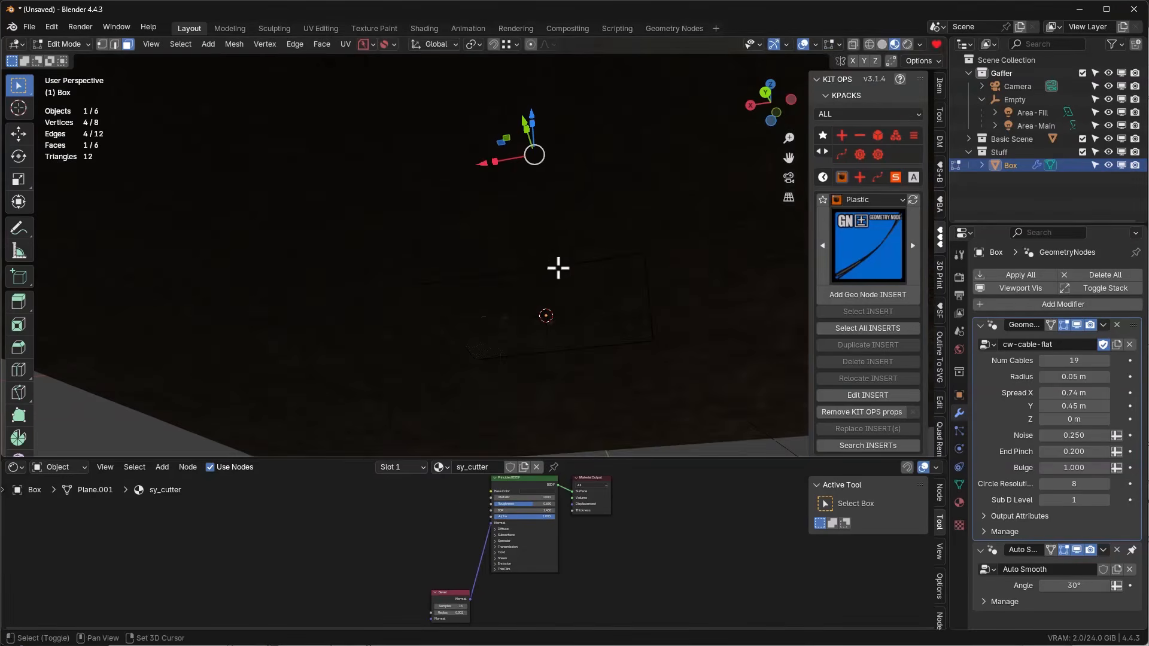
shift+click(578, 306)
middle_drag(578, 304, 557, 398)
key(x)
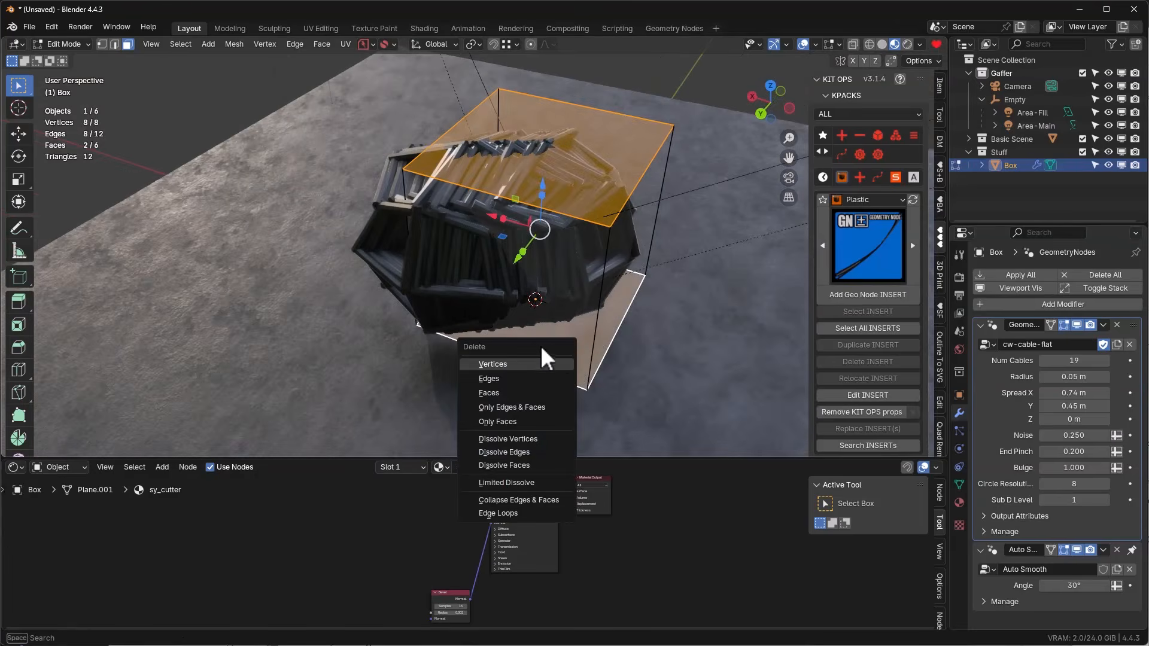
click(511, 422)
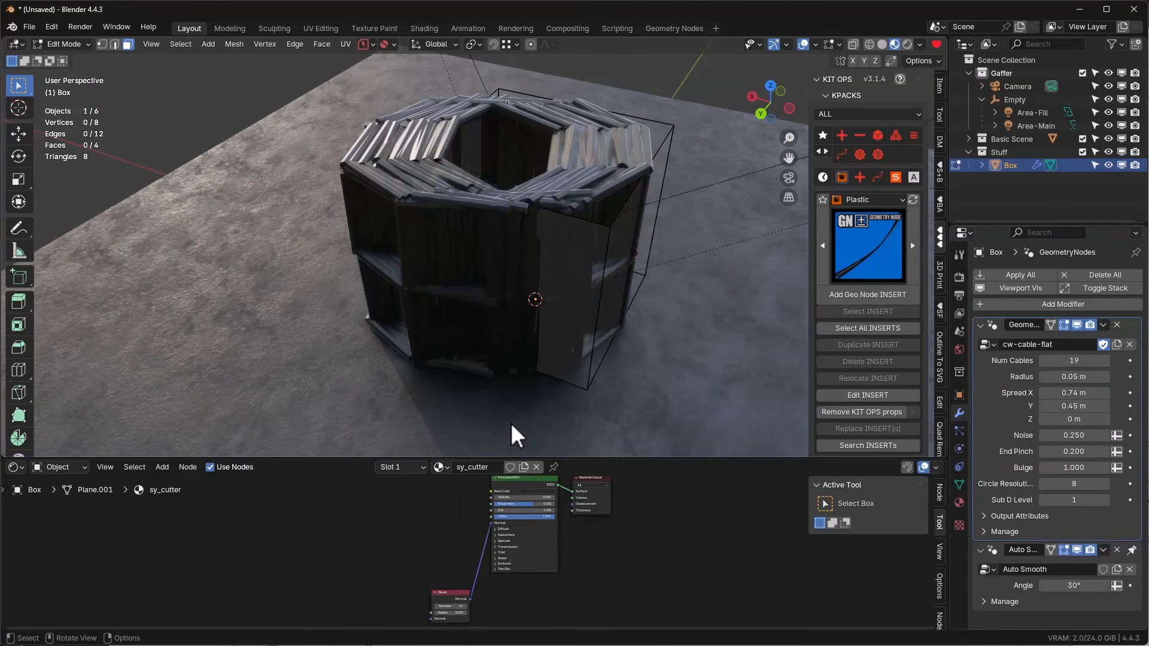
Delete the vertical edge at the near corner of the box mesh and check the cable structure from several angles
click(594, 294)
key(x)
click(592, 298)
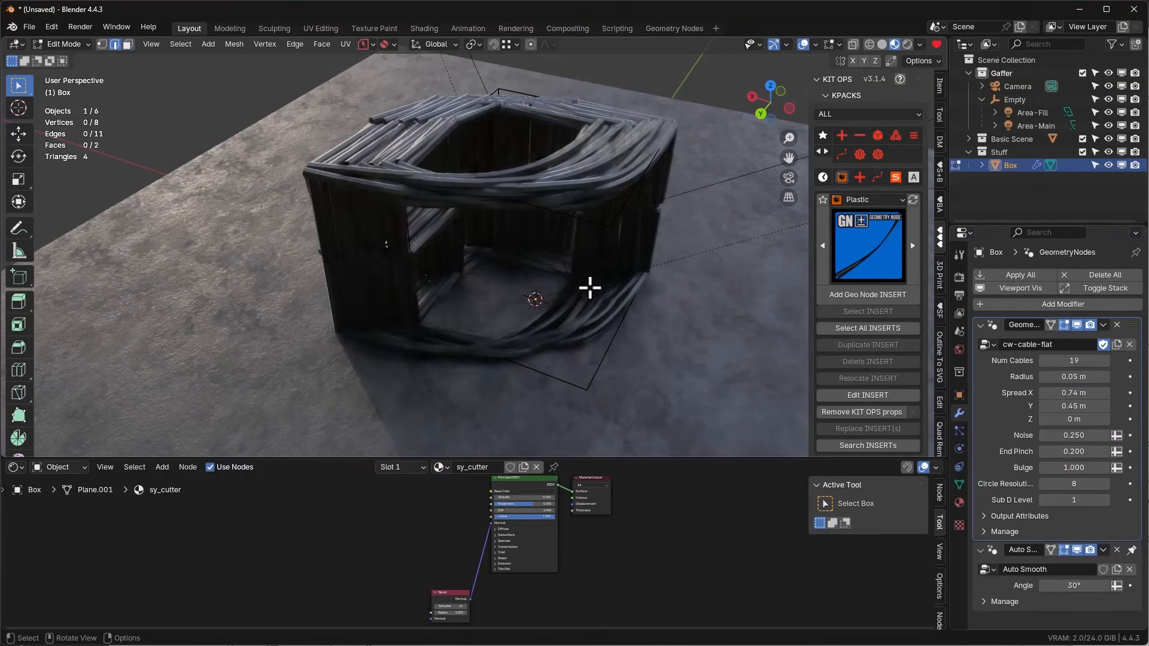
middle_drag(589, 296, 496, 167)
scroll(501, 180, down, 3)
middle_drag(544, 210, 542, 194)
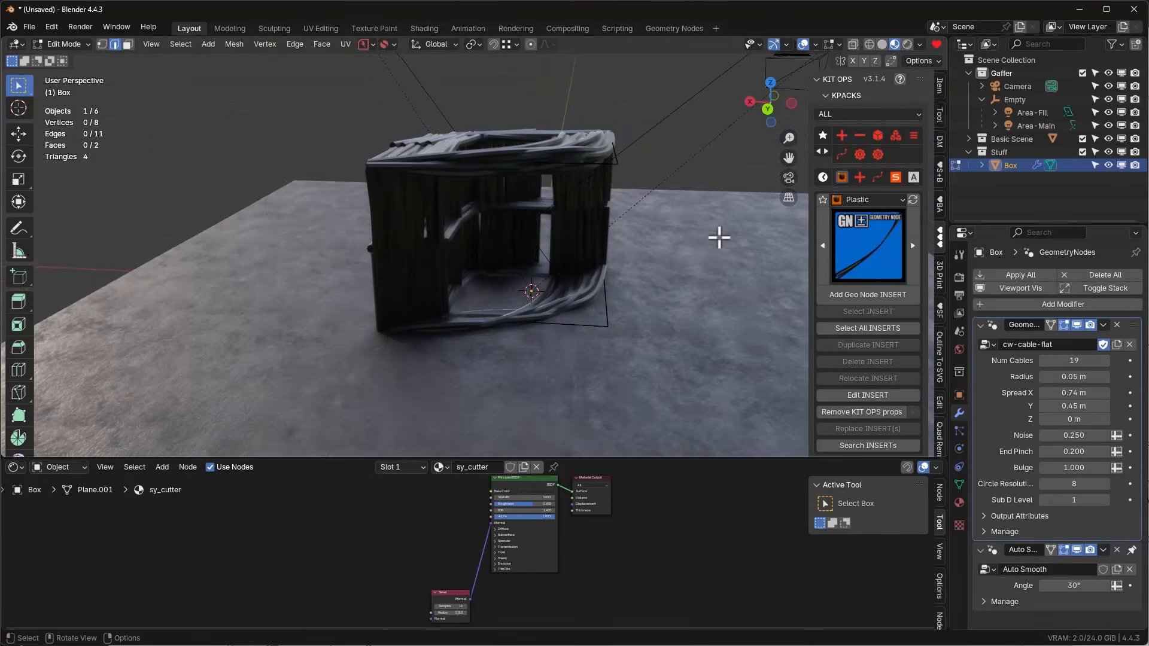
middle_drag(595, 277, 782, 264)
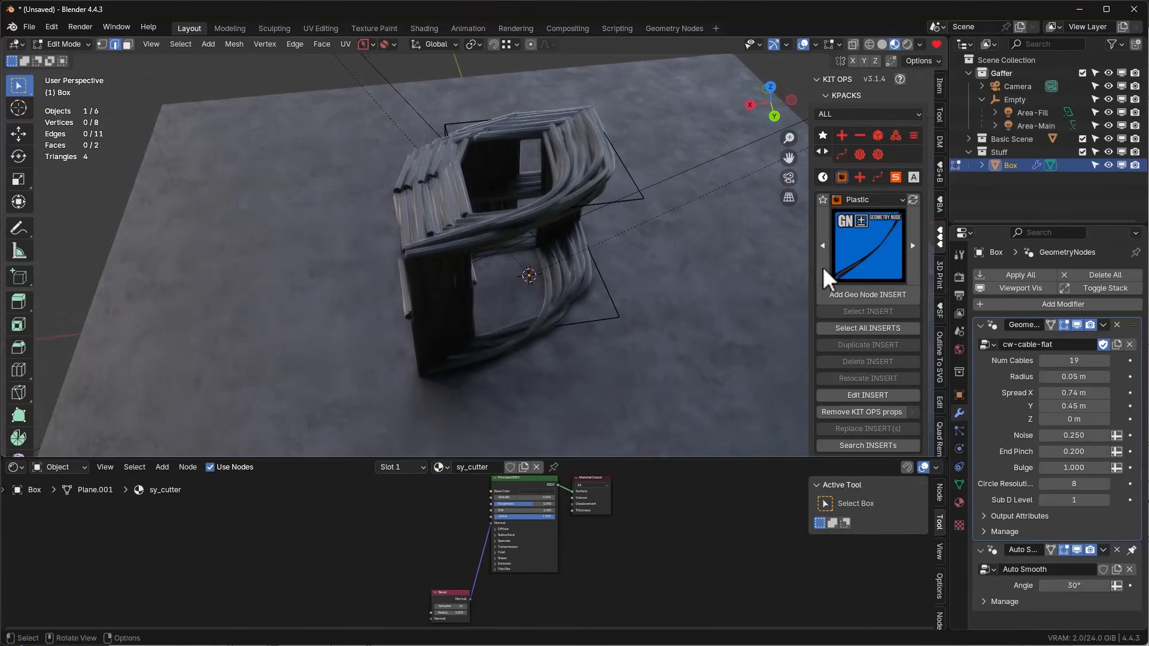
Apply all modifiers on the cable-wrapped box and save it as an INSERT in the Plastic KPACK
click(871, 247)
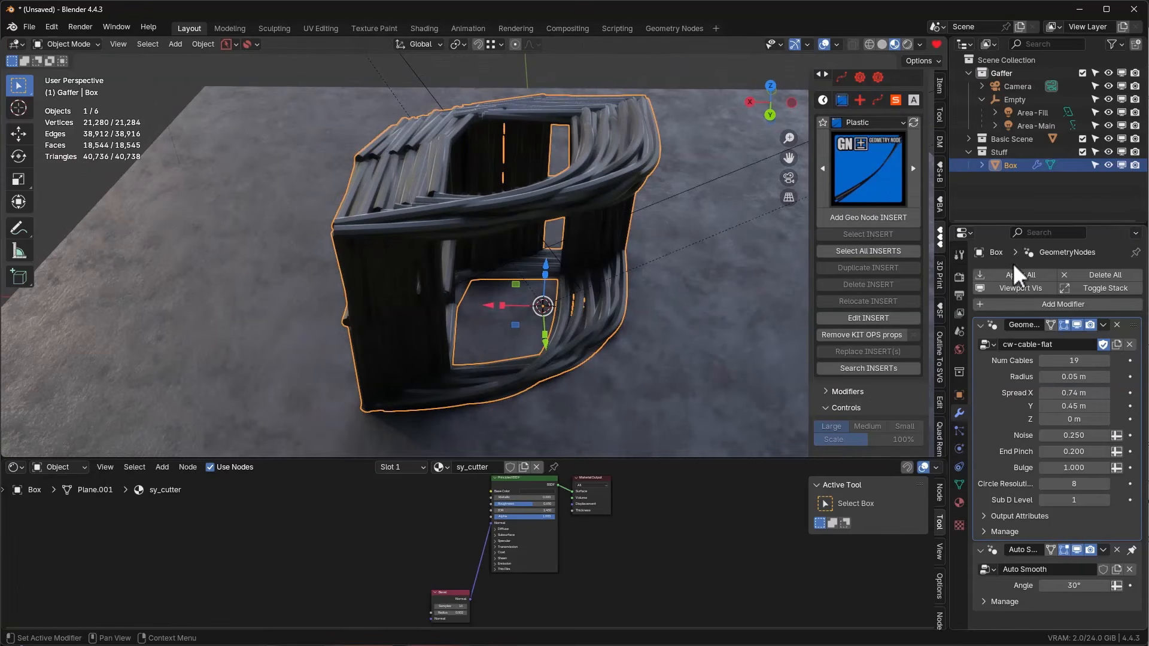
click(1021, 275)
middle_drag(523, 191, 568, 198)
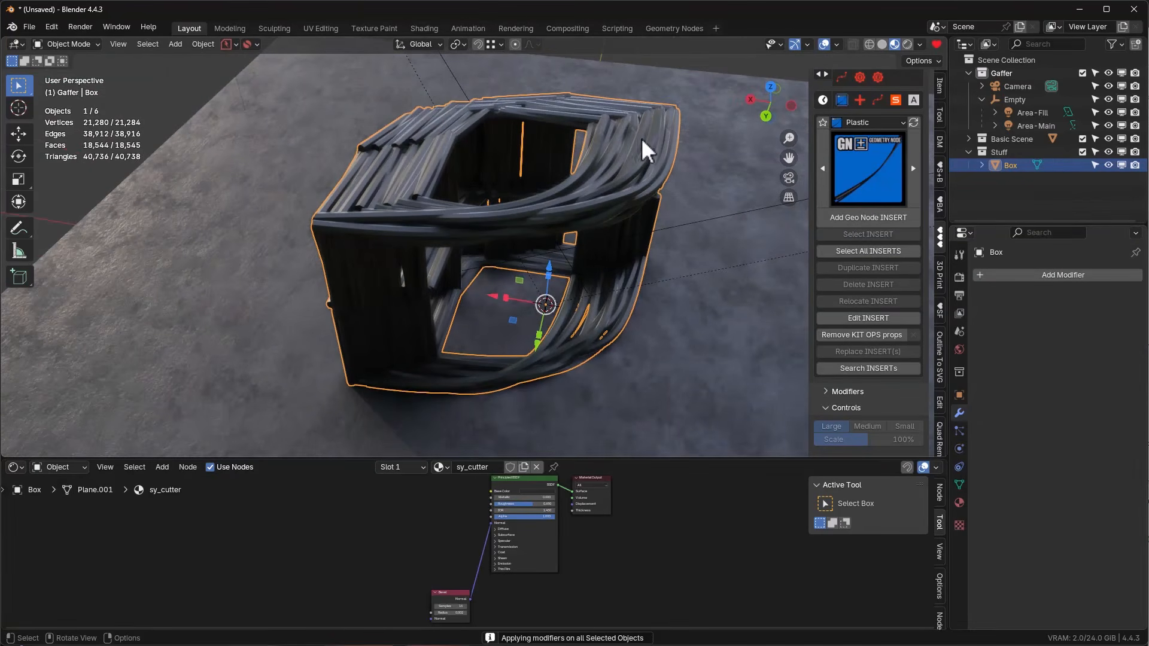
right_click(626, 108)
mouse_move(572, 304)
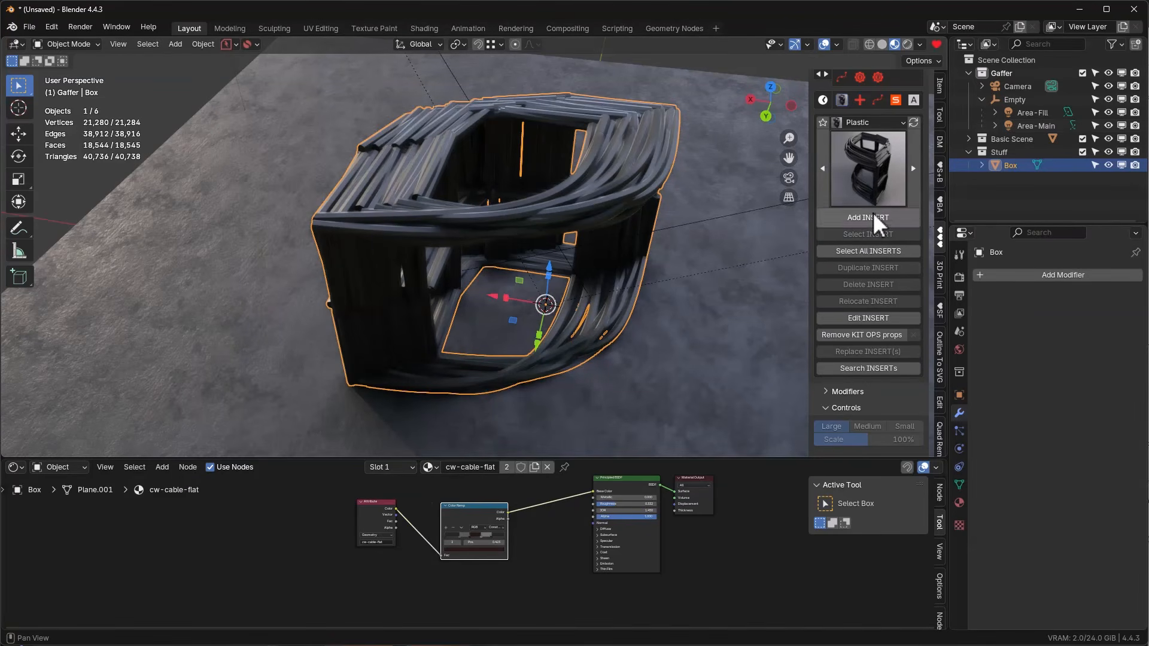
Open the saved Box INSERT for editing in its own Blender window and enter its thumbnail scene
click(877, 319)
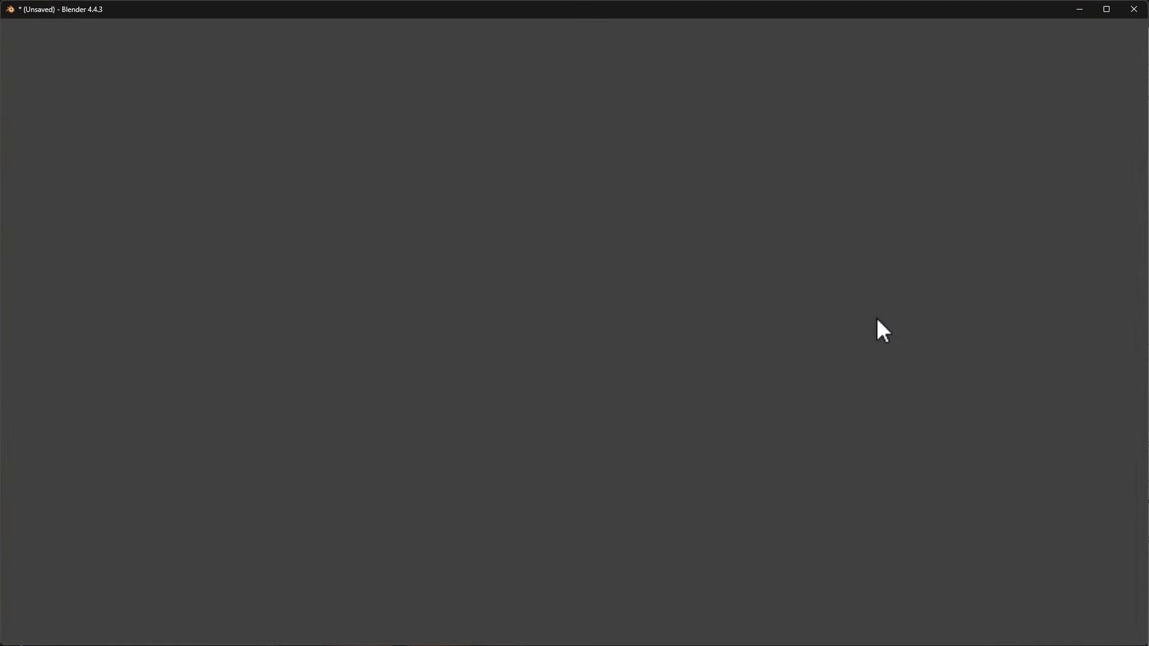
key(alt+Tab)
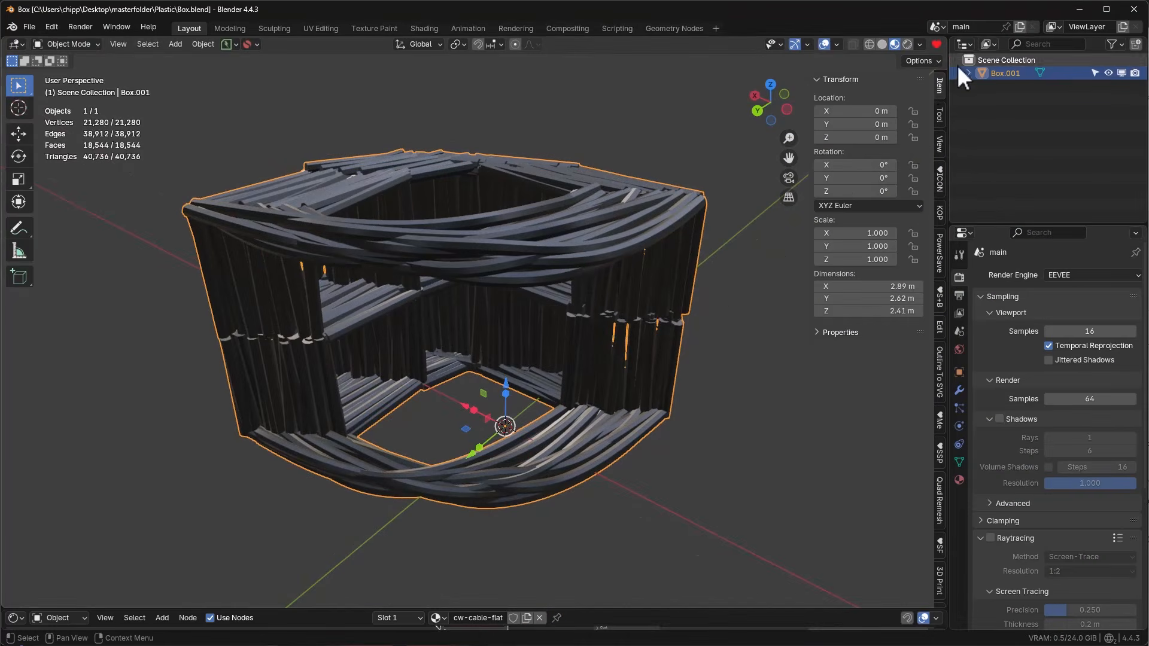
click(937, 44)
click(970, 126)
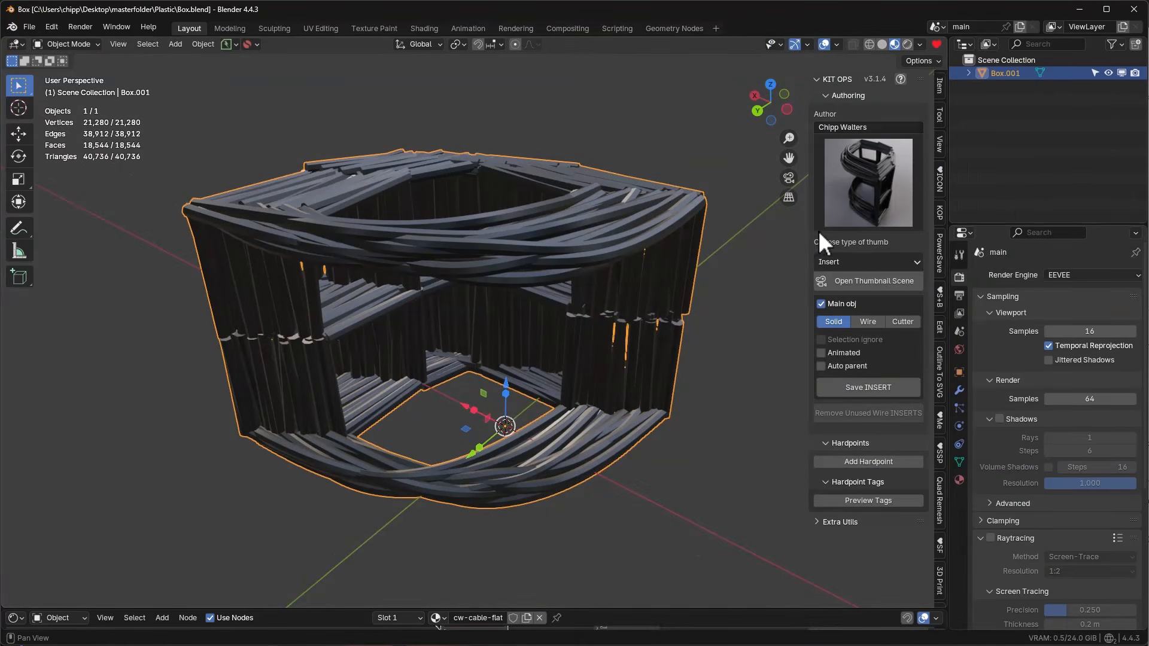
click(889, 281)
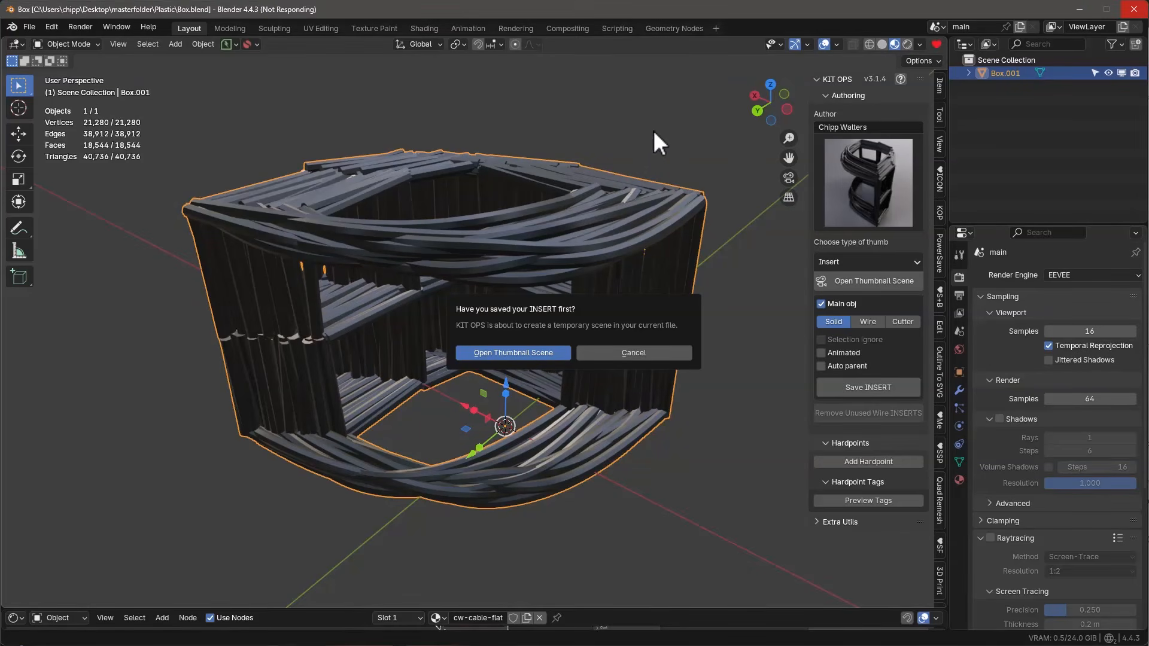
click(514, 353)
middle_drag(660, 310, 689, 302)
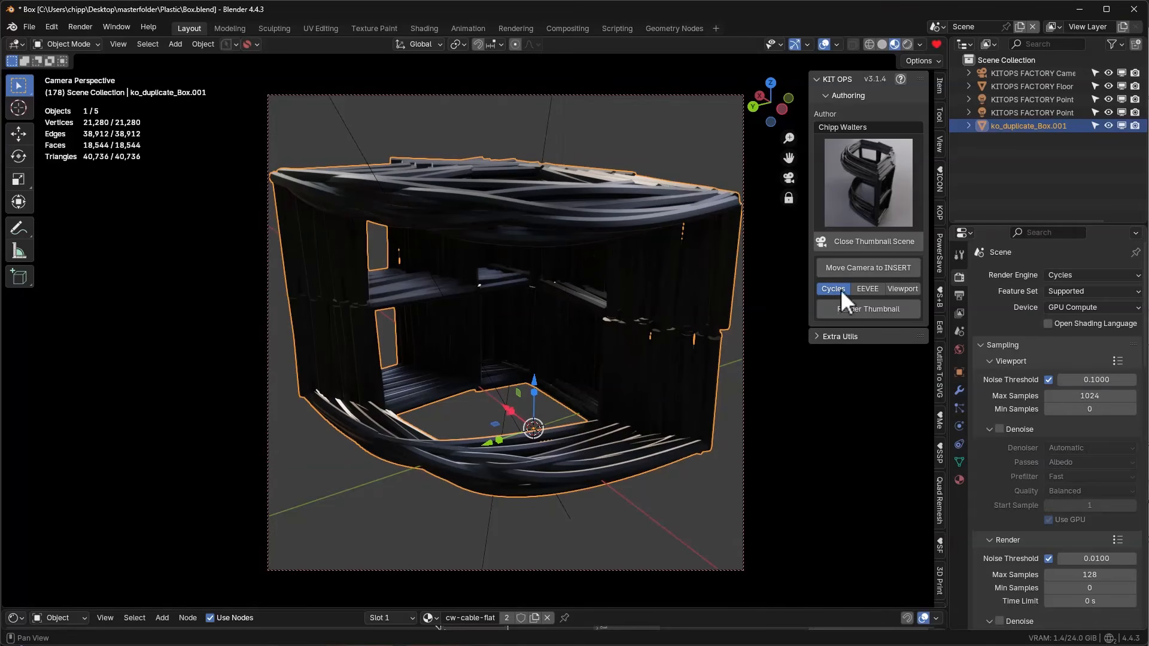
Render a new INSERT thumbnail in Viewport mode using solid shading with overlays and X-ray off
click(866, 288)
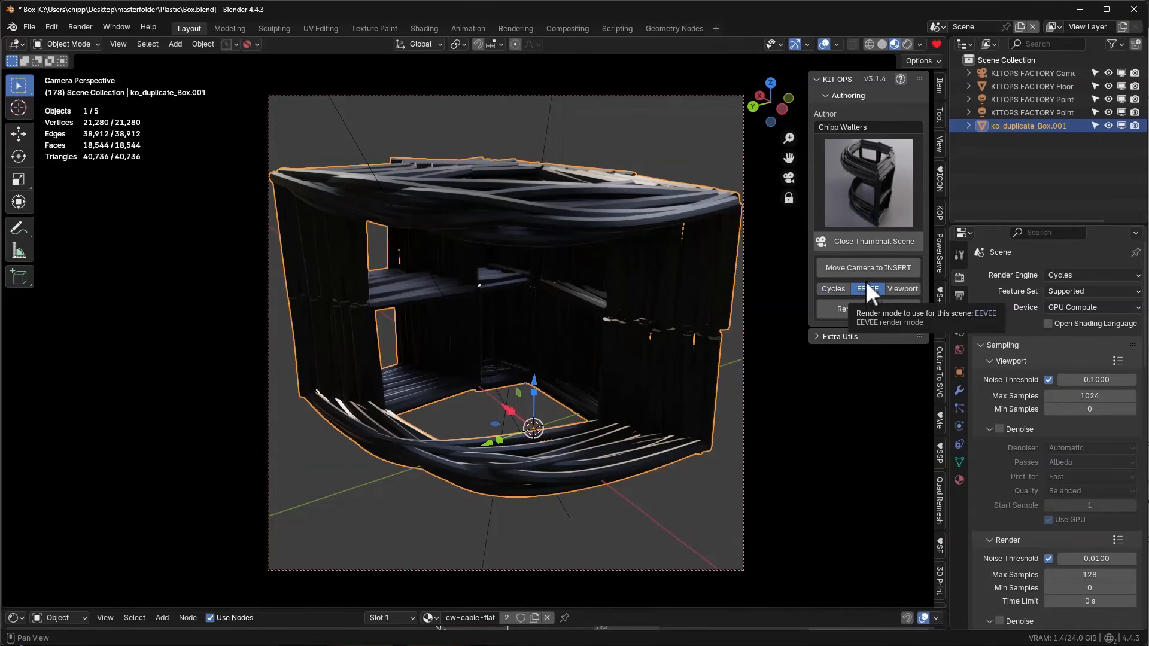
click(904, 289)
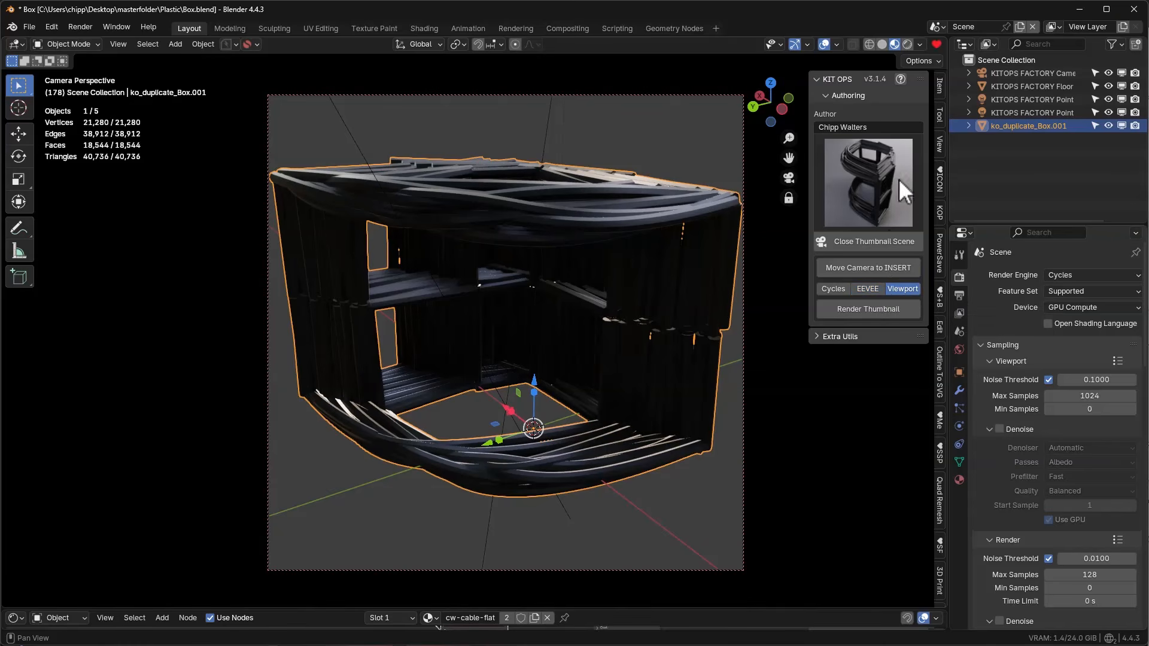
click(883, 44)
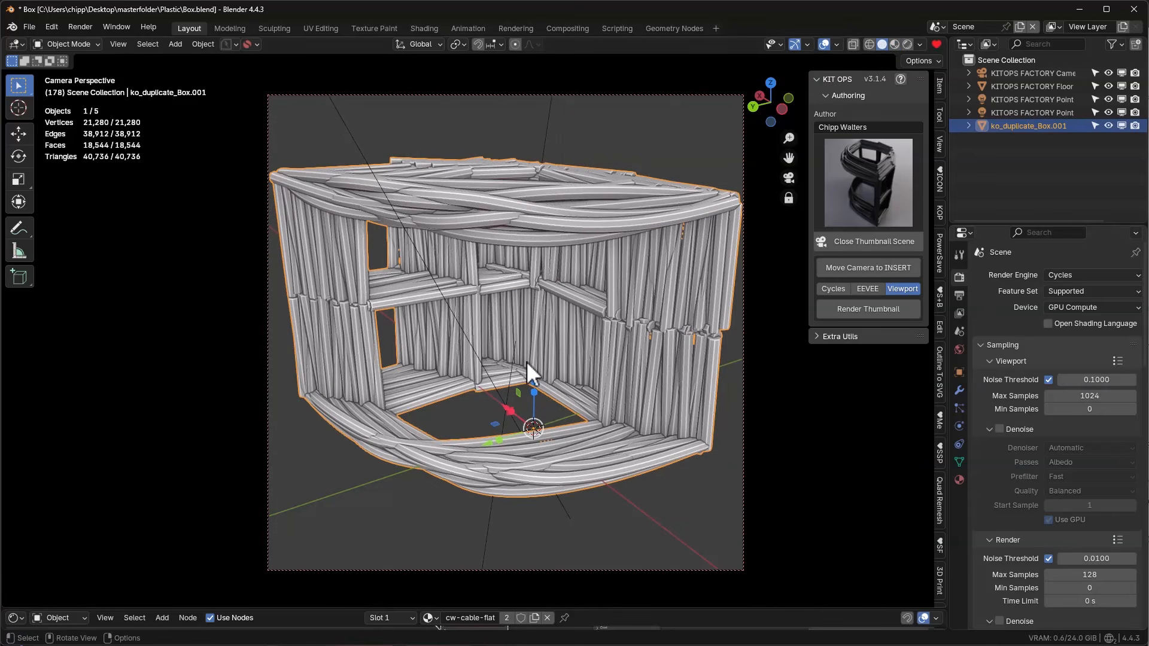
click(824, 44)
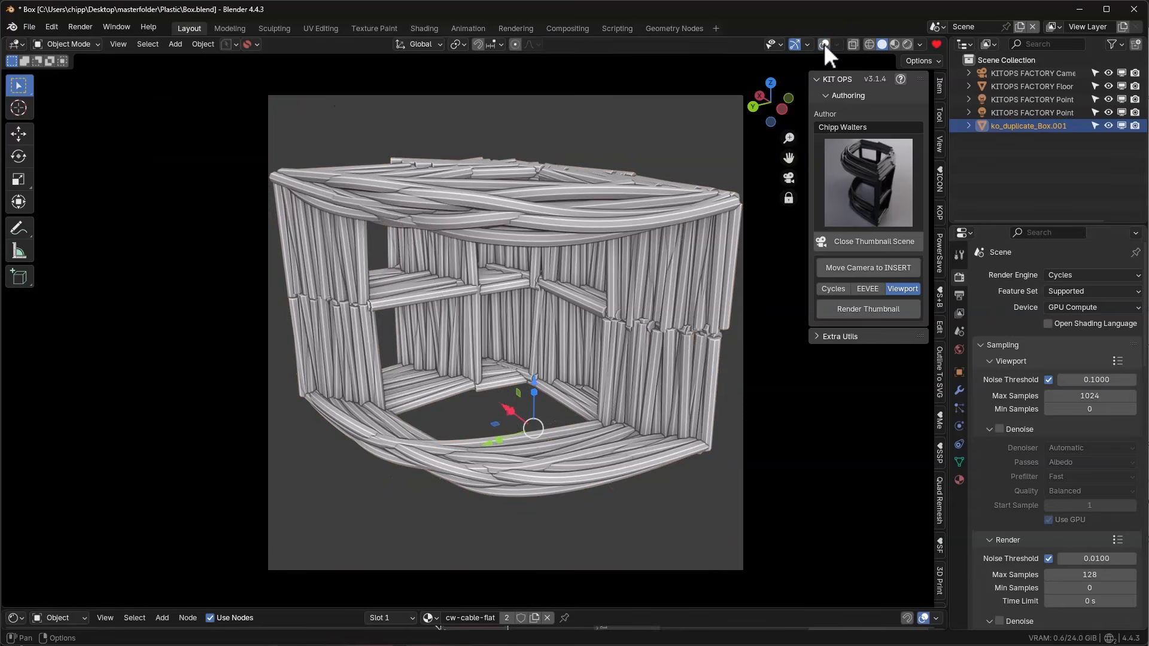
click(853, 44)
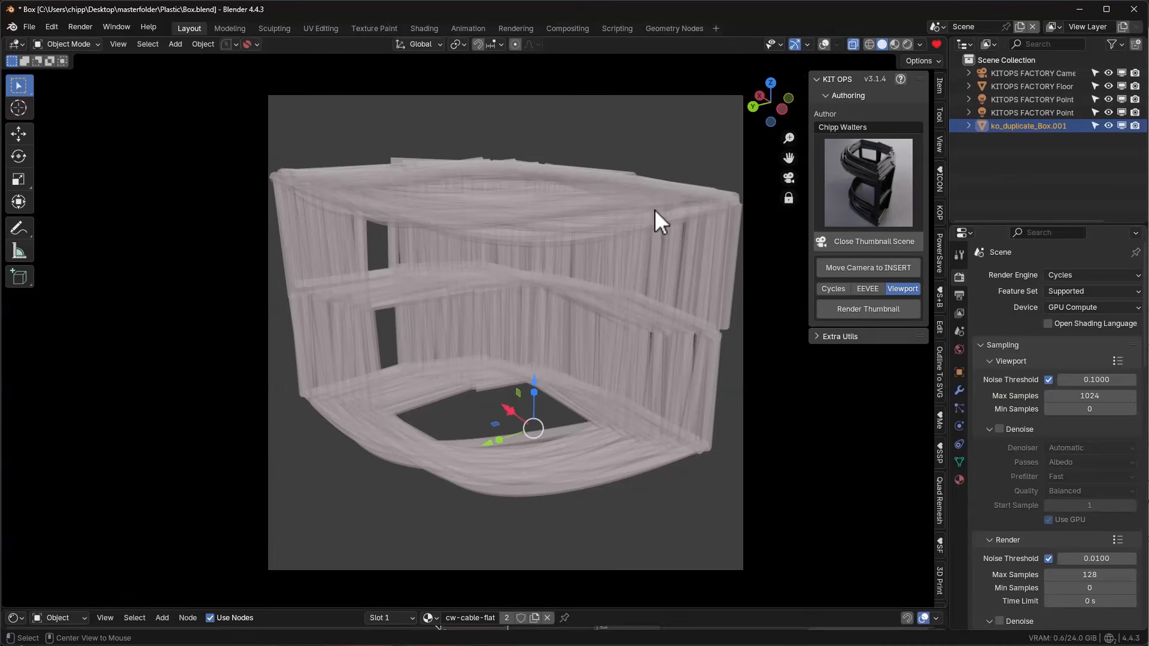
key(alt+z)
click(877, 308)
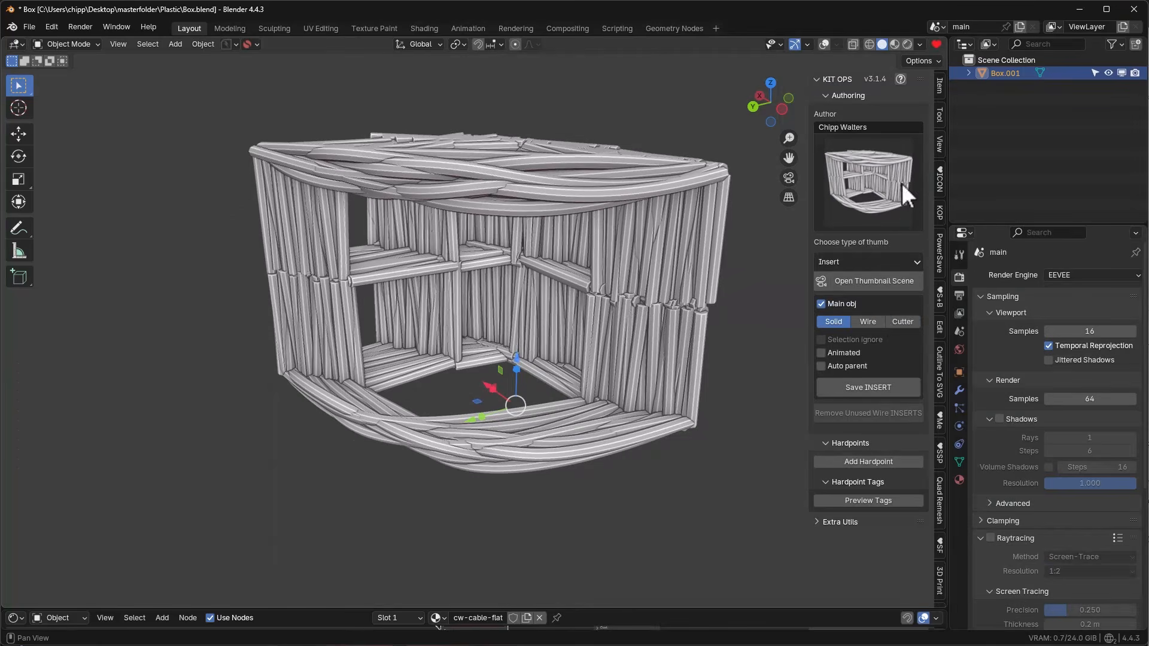
Close the Box INSERT file without saving it and refresh the KPACKs in the original scene
click(1134, 9)
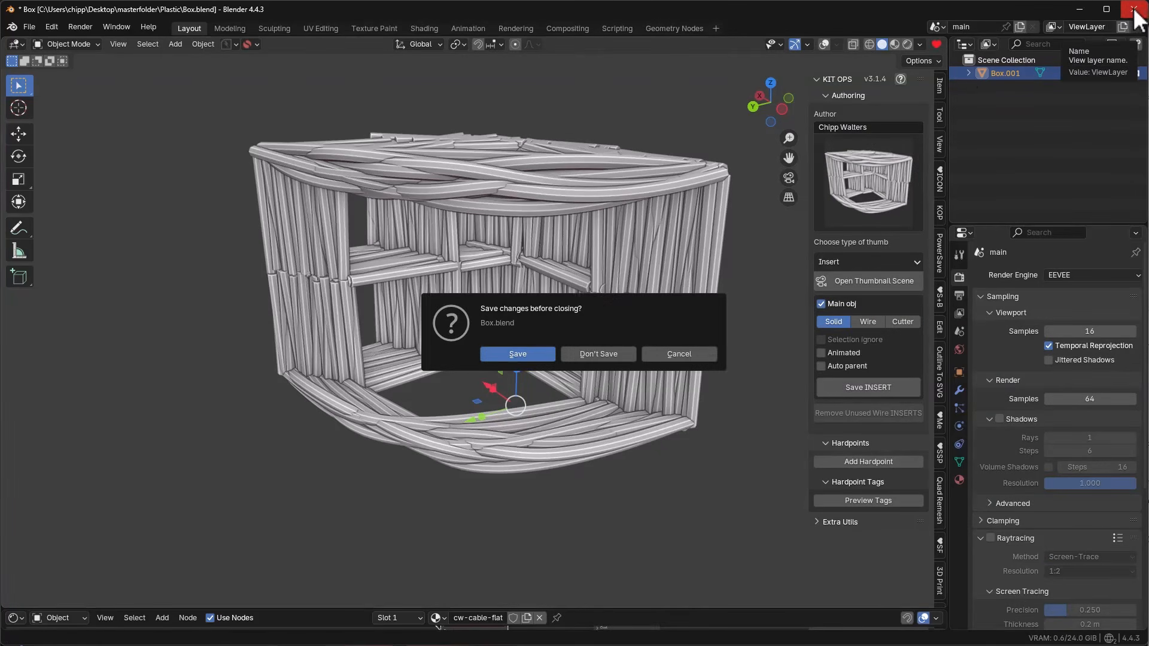
click(605, 355)
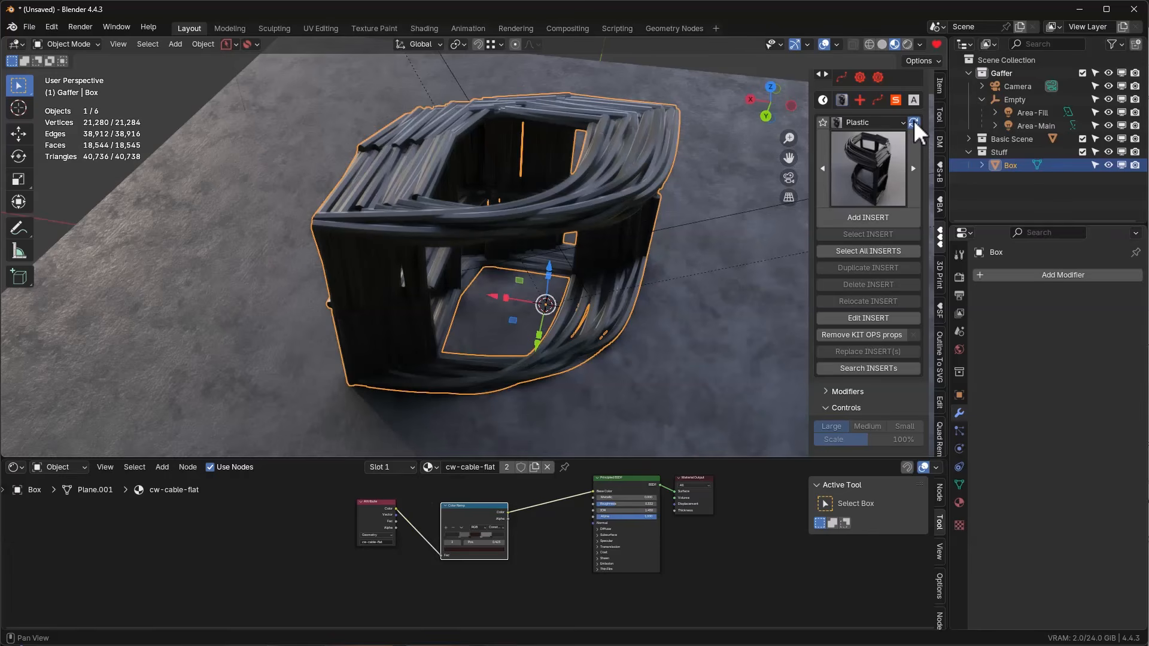
click(913, 122)
middle_drag(540, 230, 535, 227)
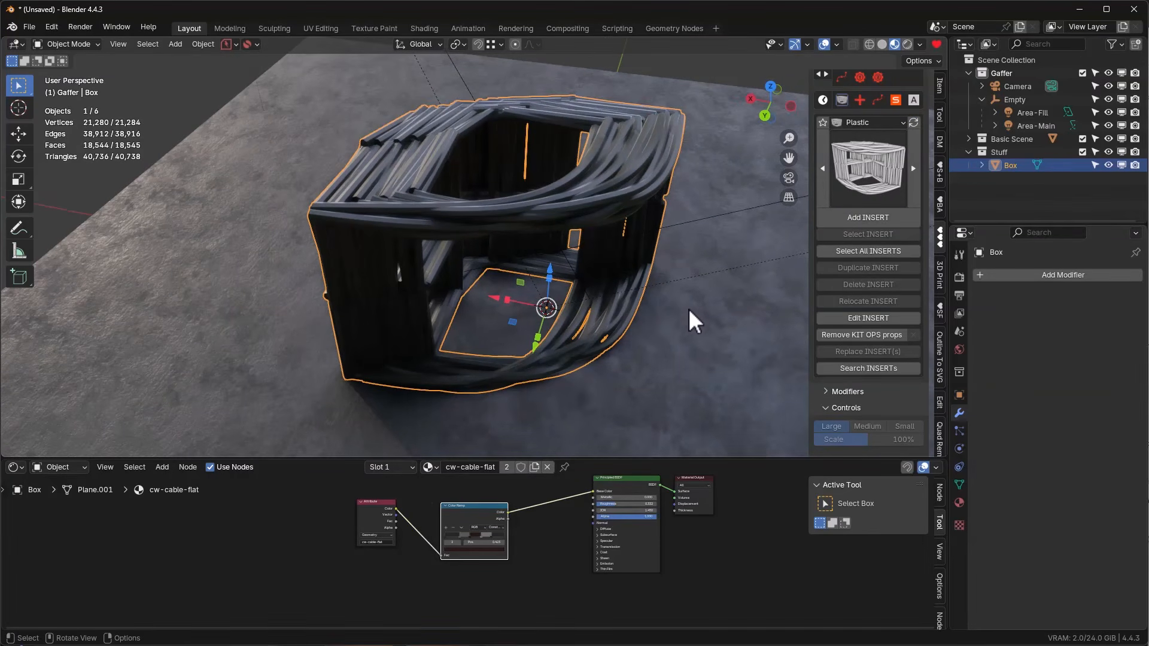